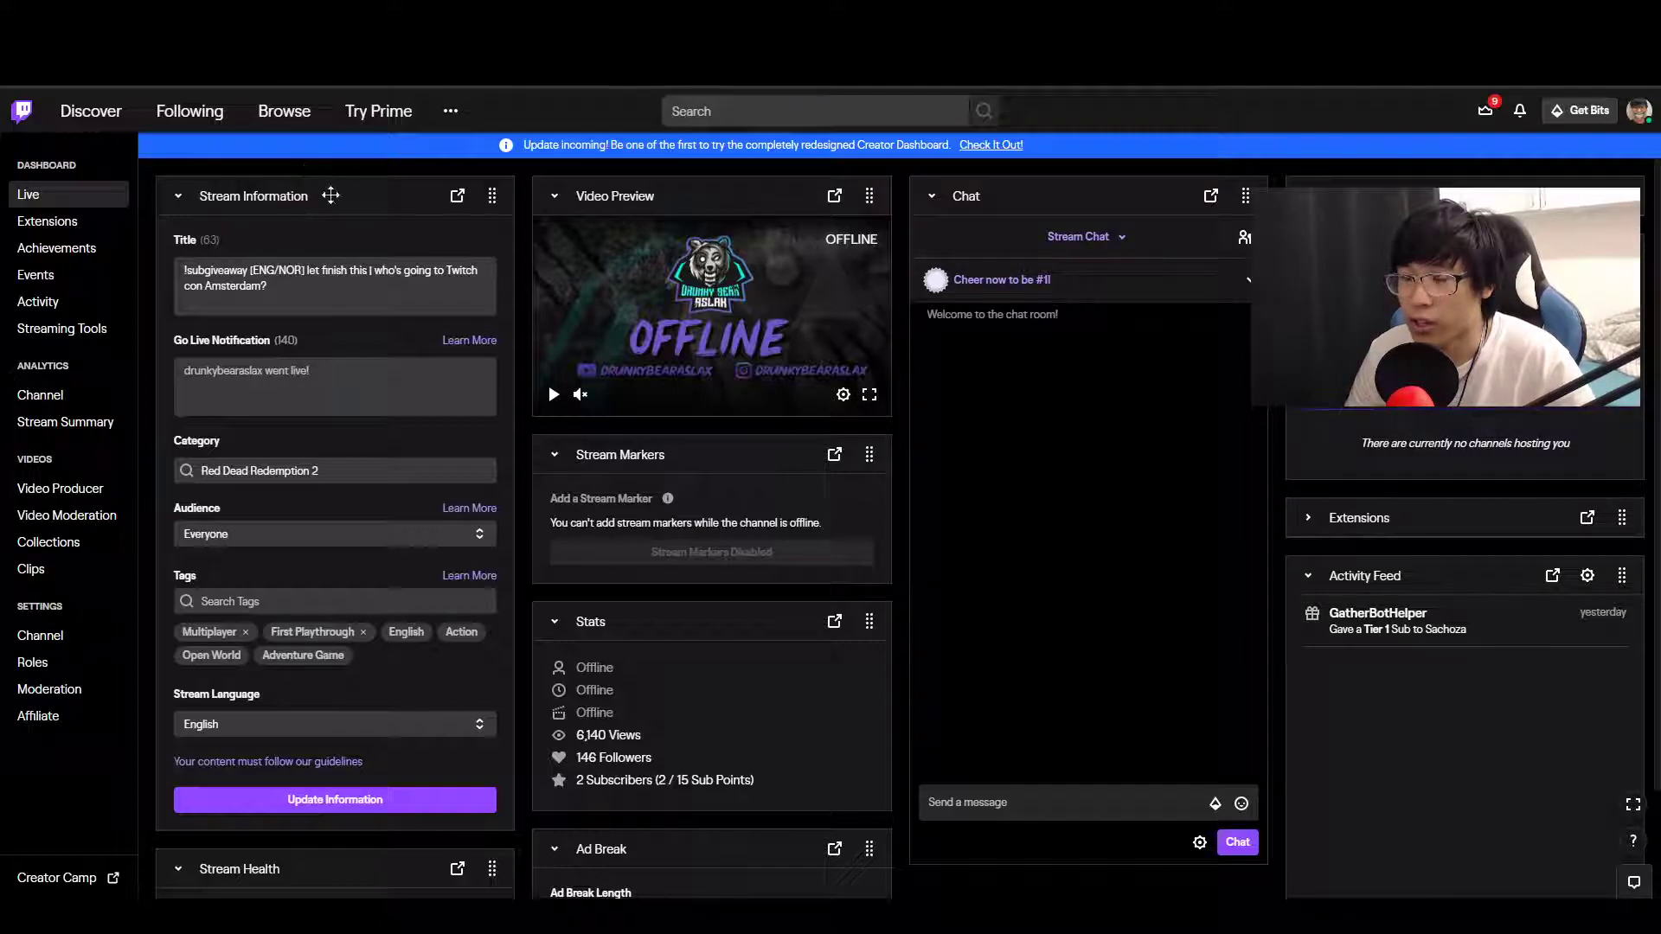
- Review the stream title, go-live notification, category, audience options and tags in the Stream Information section
{"action": "scroll", "coordinate": [1303, 482], "scroll_direction": "down", "scroll_amount": 2}
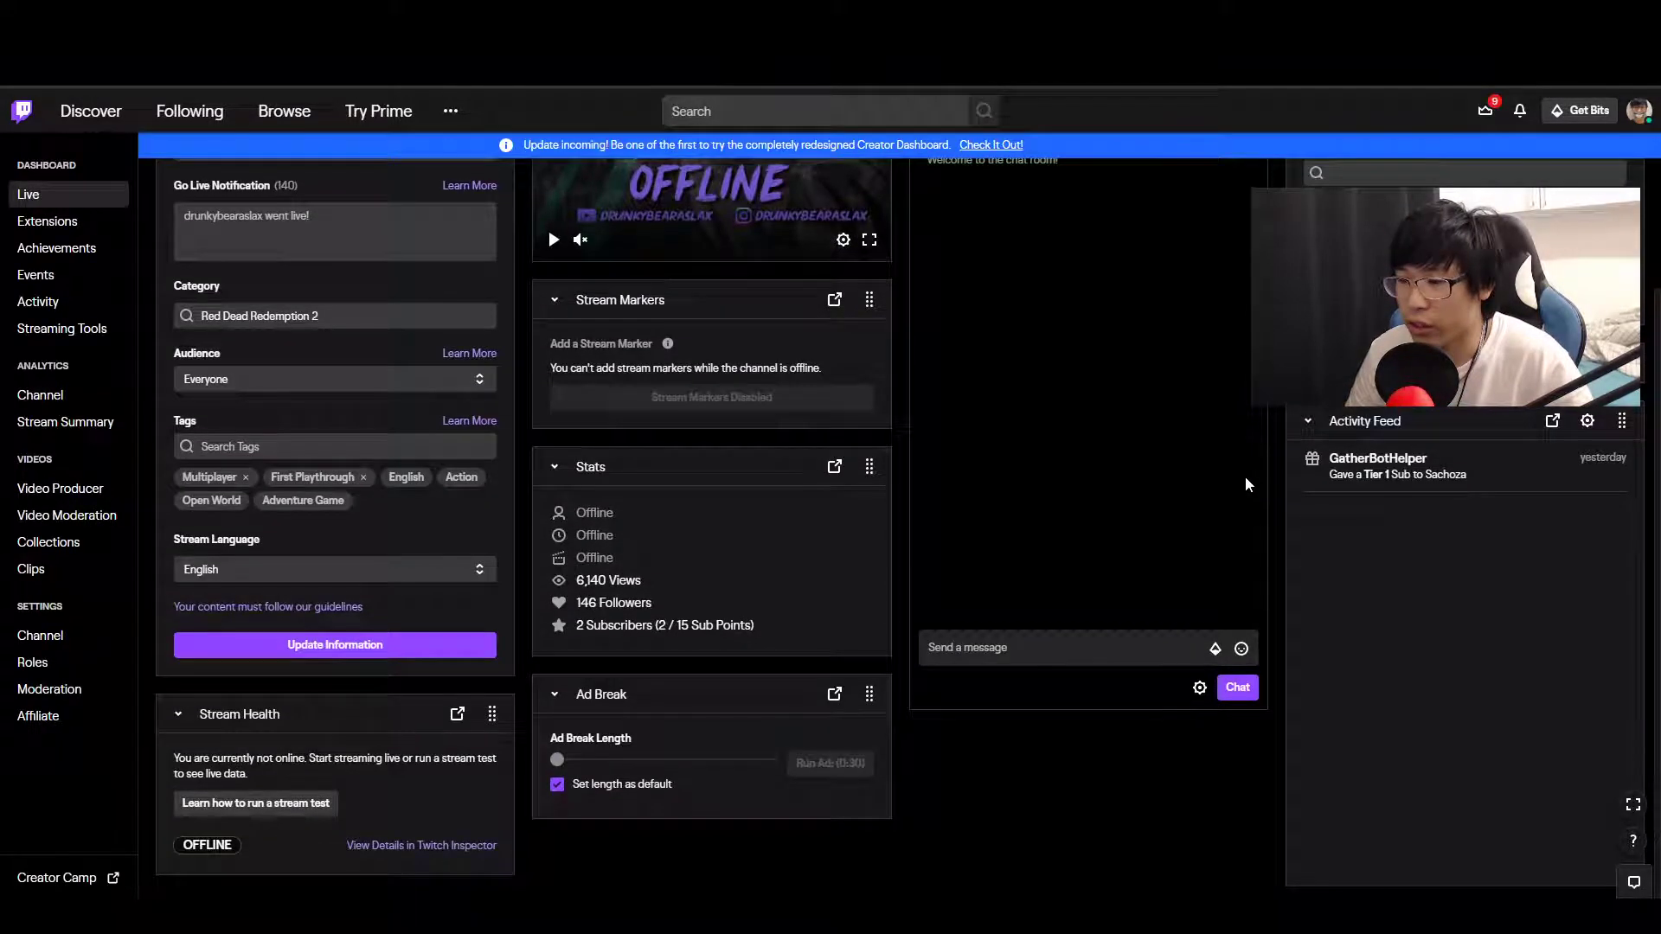
{"action": "scroll", "coordinate": [1243, 481], "scroll_direction": "up", "scroll_amount": 2}
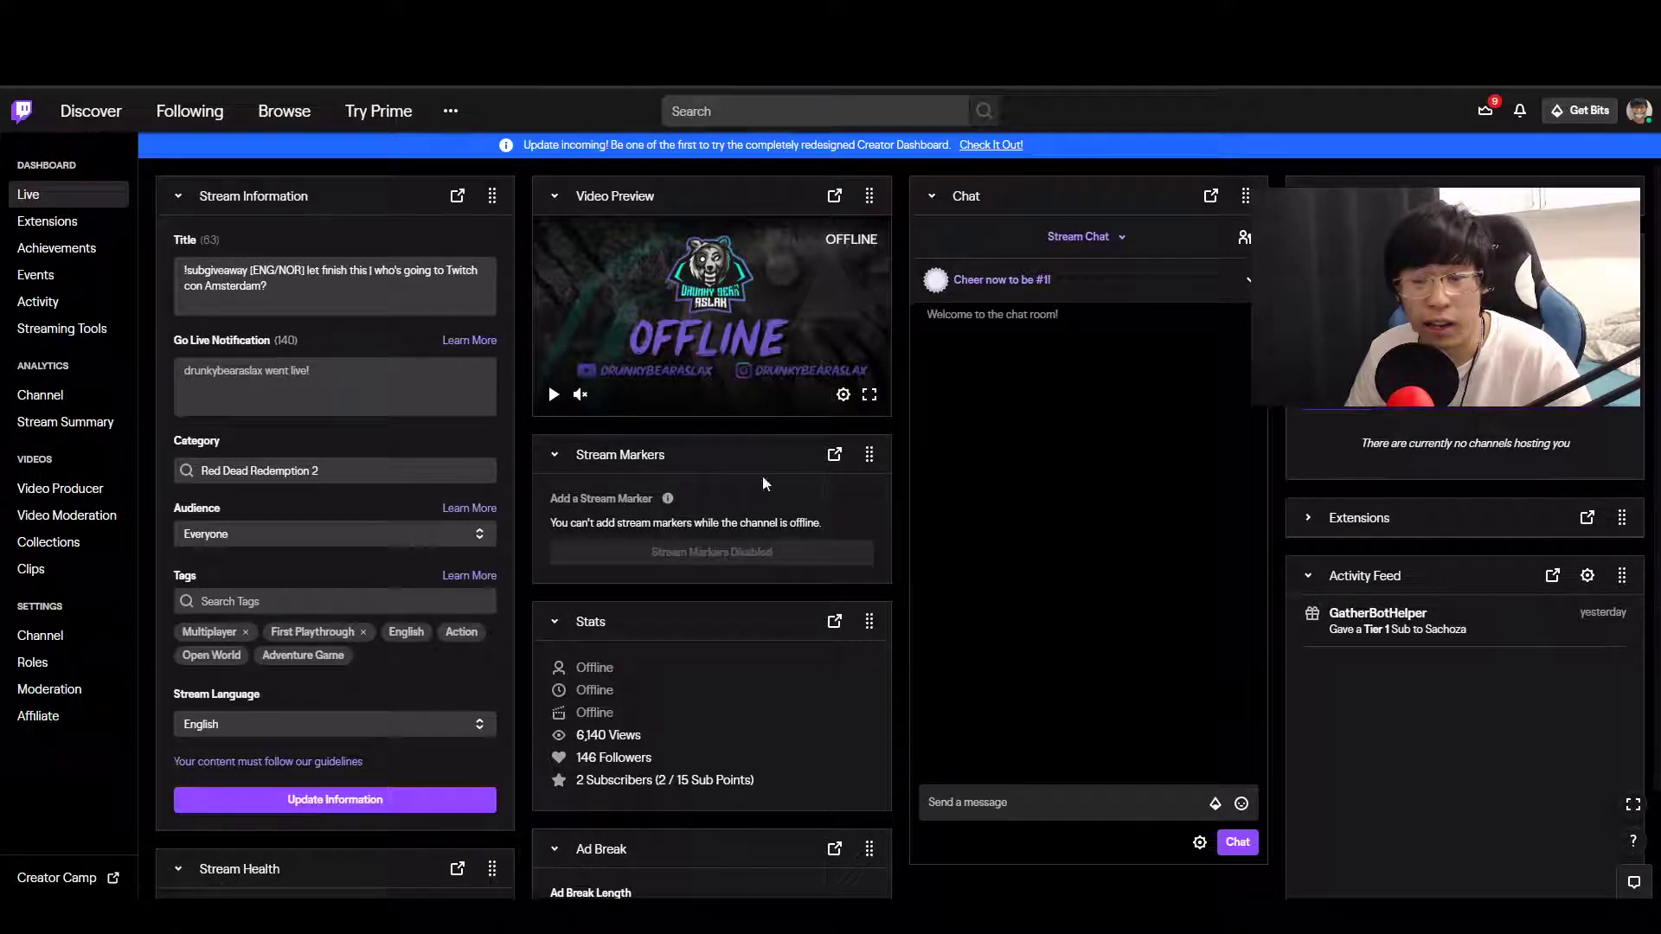
{"action": "scroll", "coordinate": [1187, 771], "scroll_direction": "down", "scroll_amount": 2}
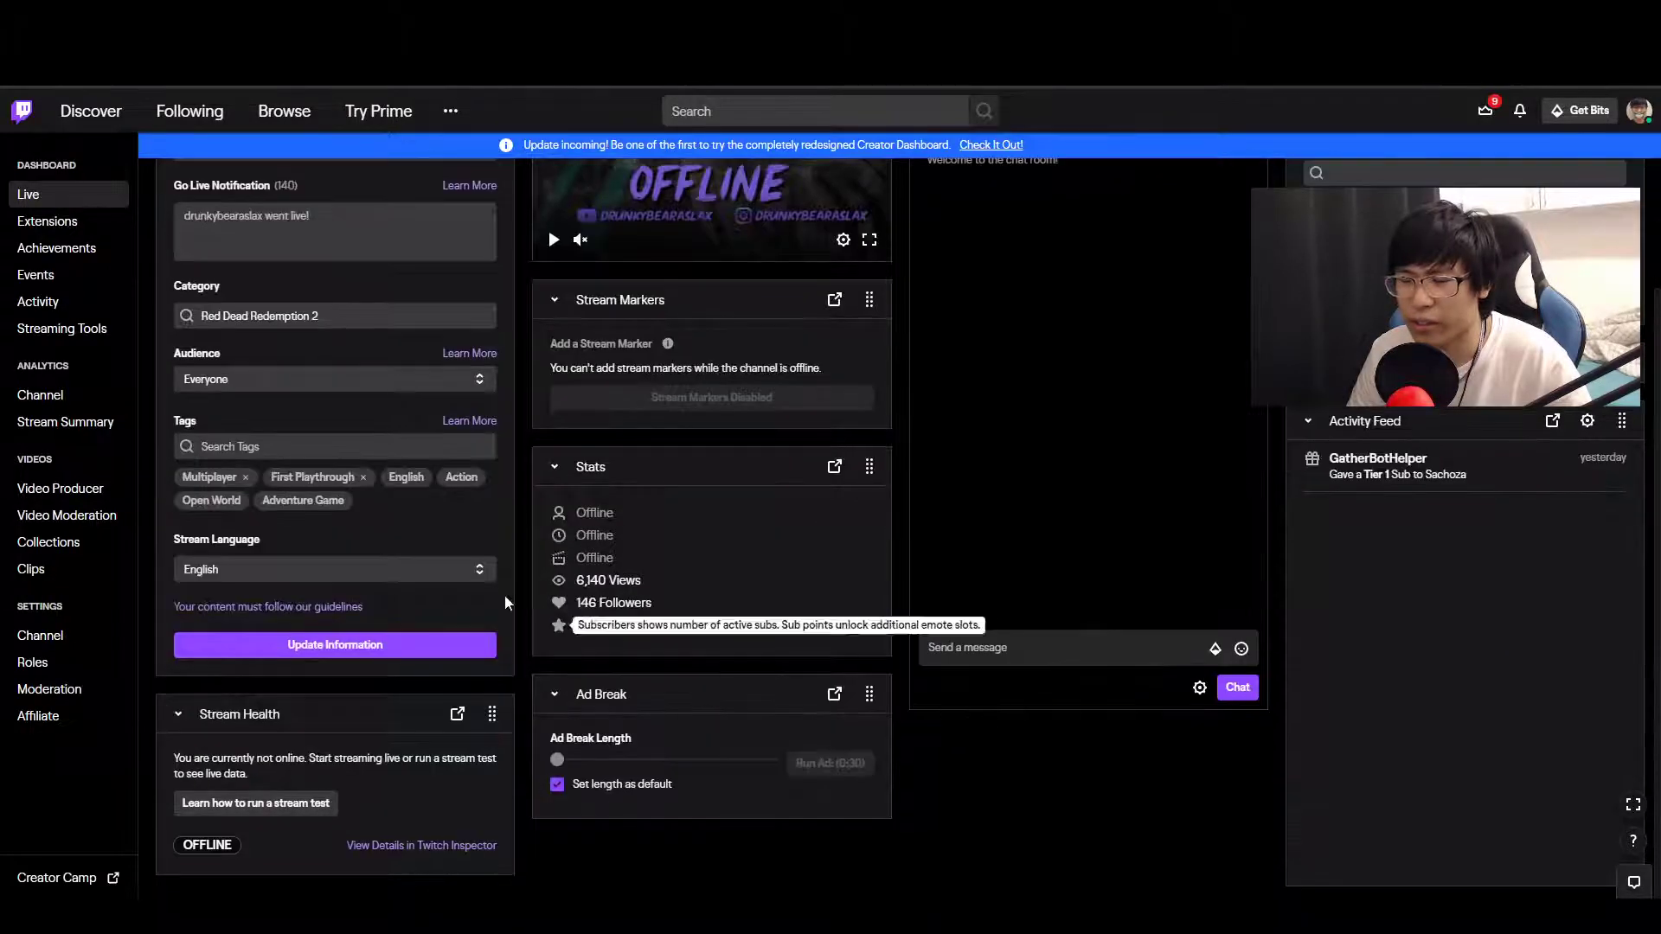
{"action": "scroll", "coordinate": [1408, 629], "scroll_direction": "up", "scroll_amount": 2}
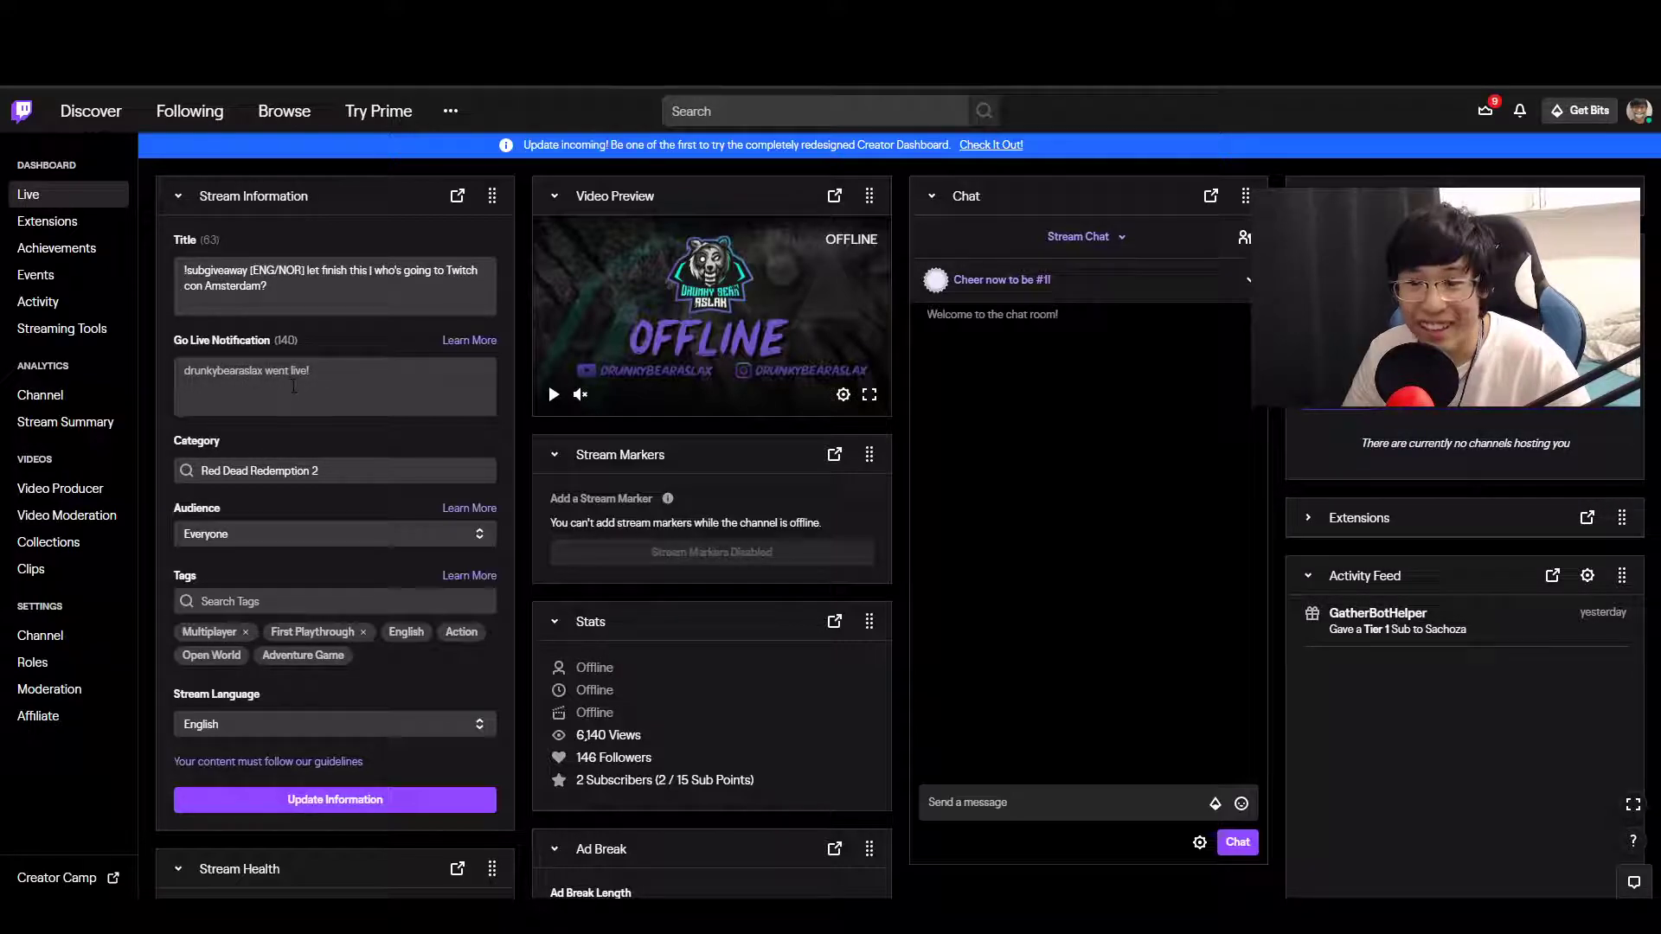
{"action": "scroll", "coordinate": [267, 367], "scroll_direction": "down", "scroll_amount": 2}
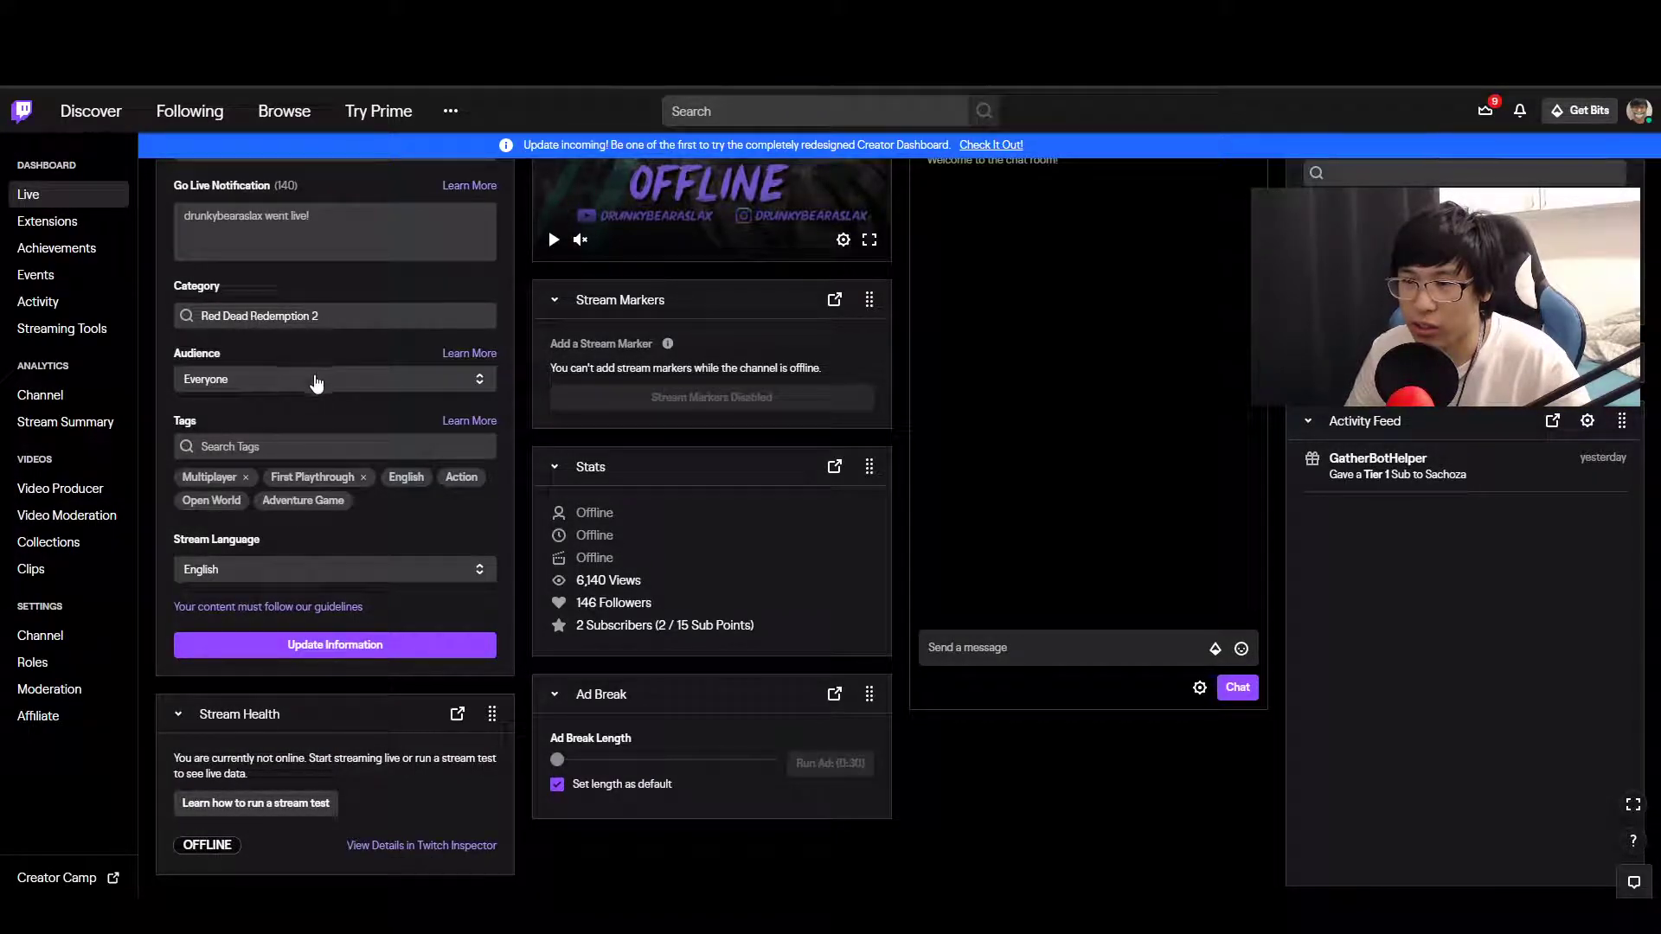
{"action": "left_click", "coordinate": [316, 379]}
{"action": "left_click", "coordinate": [291, 347]}
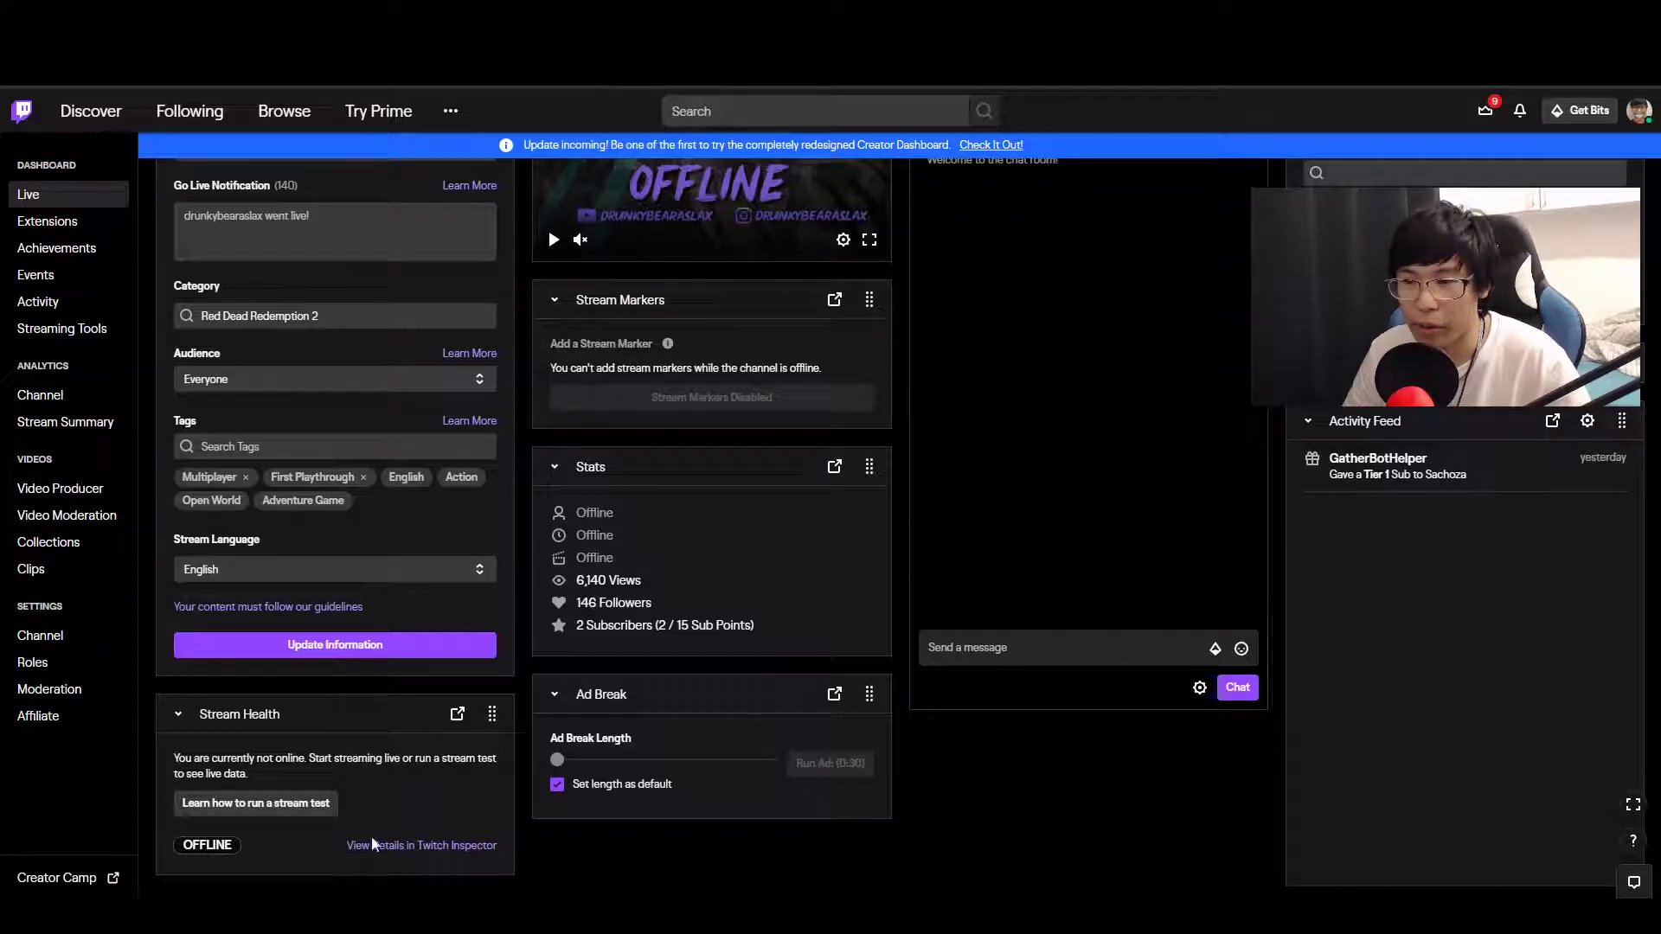
{"action": "scroll", "coordinate": [703, 848], "scroll_direction": "up", "scroll_amount": 2}
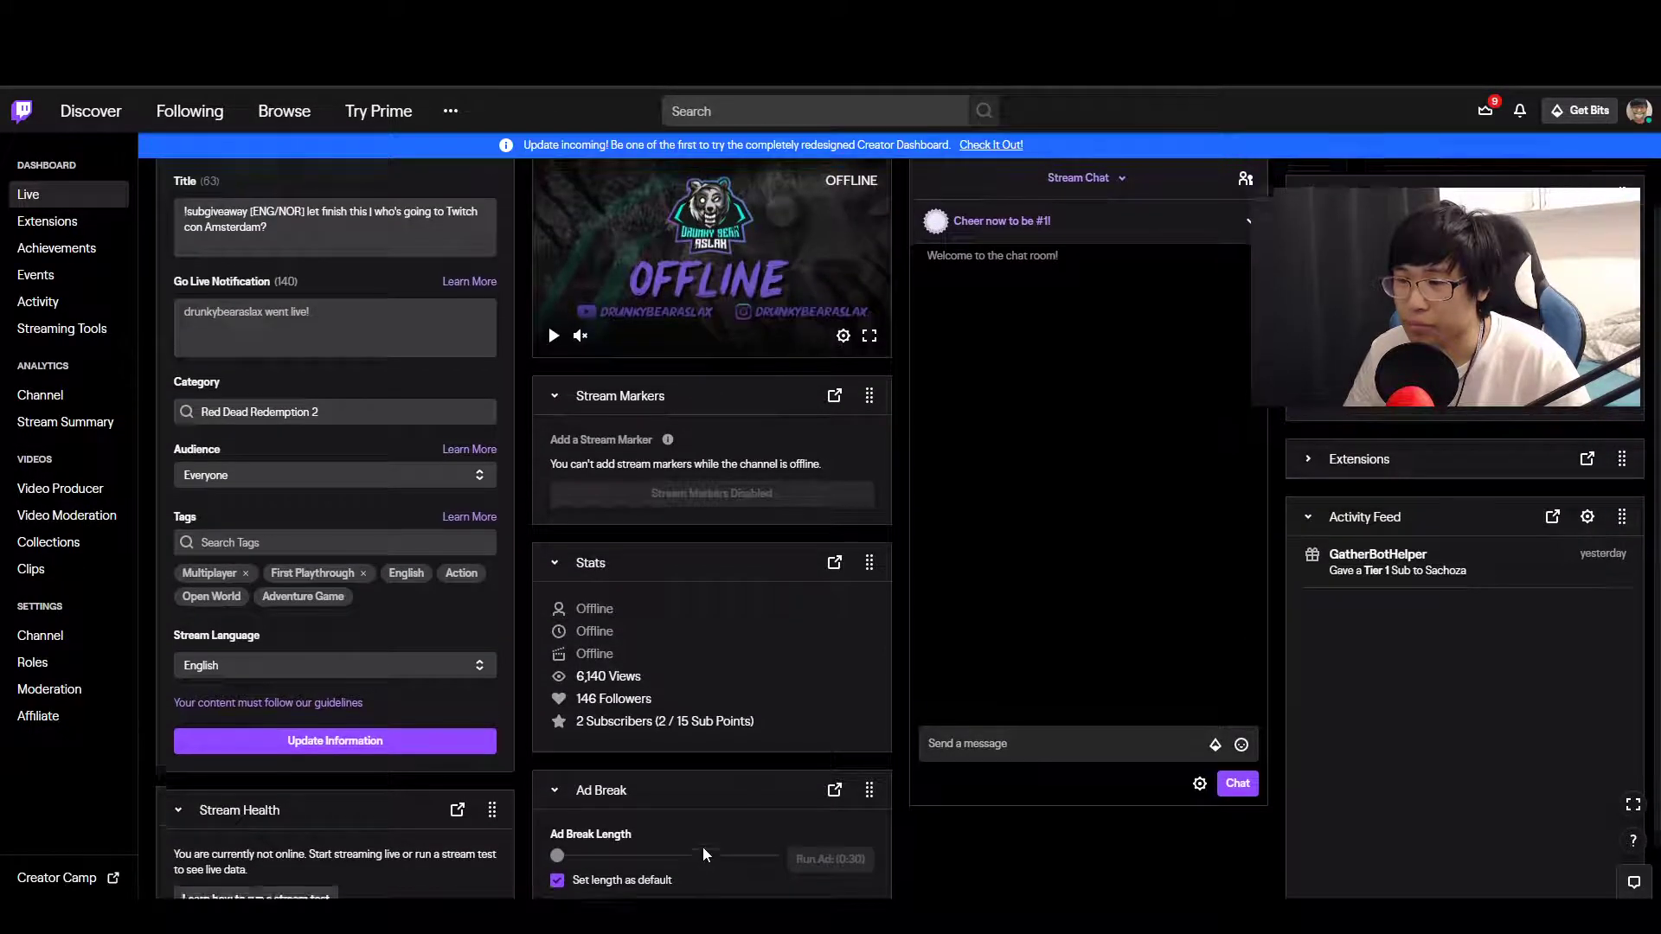
- Examine the Ad Break settings, channel Stats and Chat sections of the live dashboard
{"action": "scroll", "coordinate": [718, 827], "scroll_direction": "down", "scroll_amount": 2}
{"action": "left_click", "coordinate": [556, 783]}
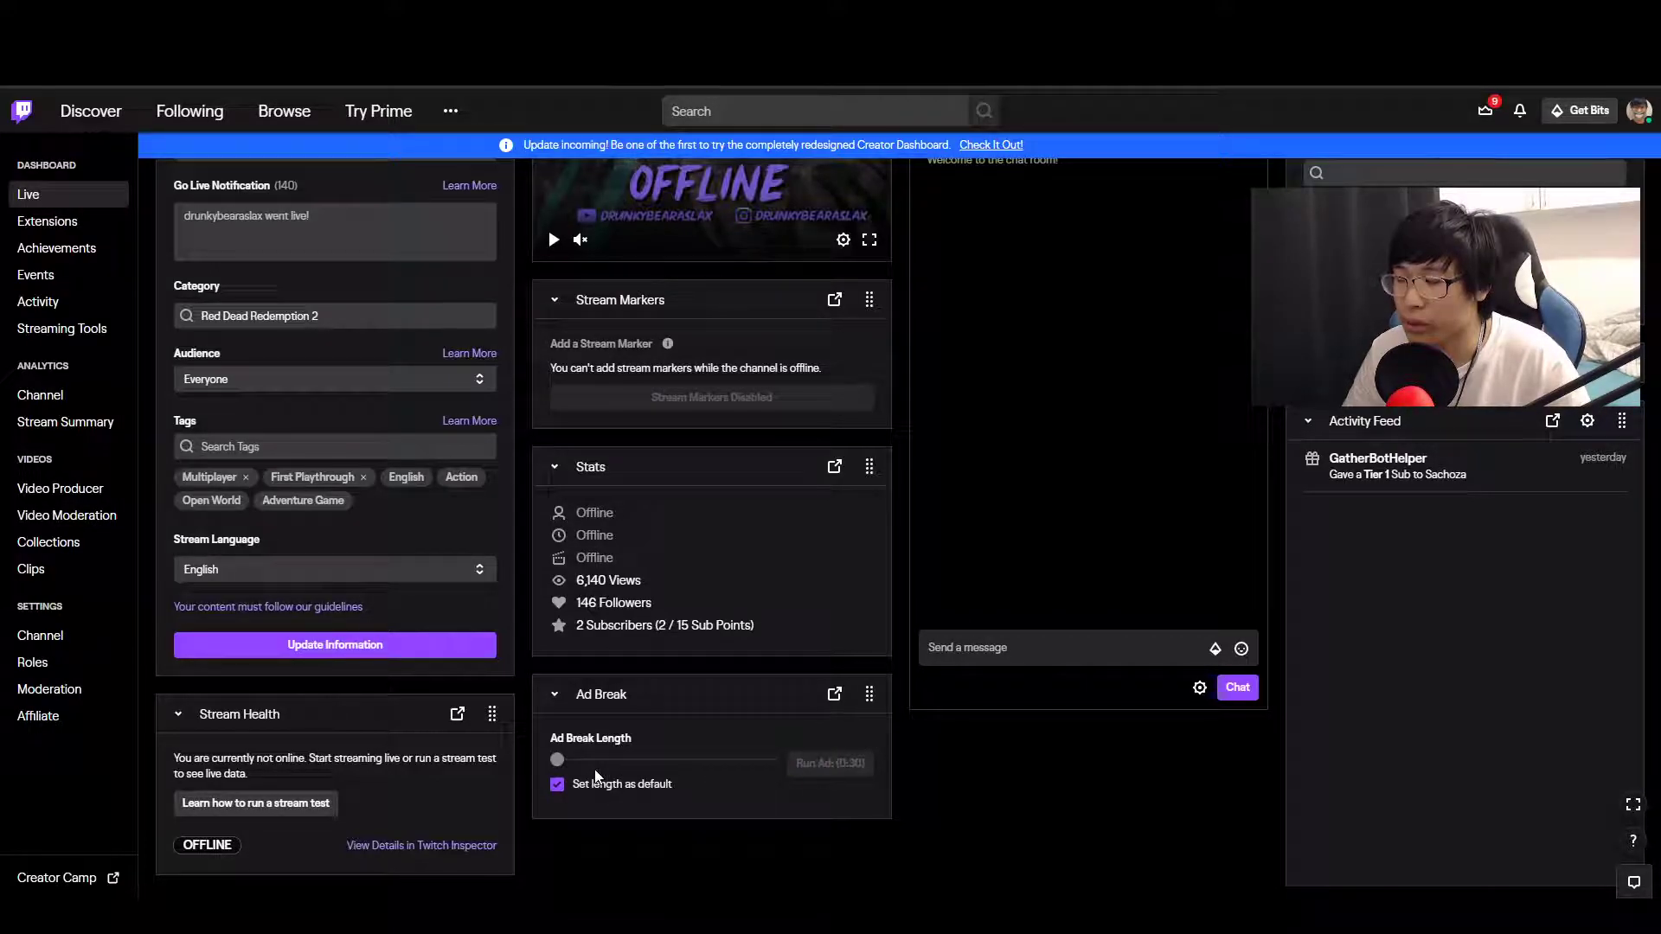
{"action": "scroll", "coordinate": [657, 760], "scroll_direction": "up", "scroll_amount": 2}
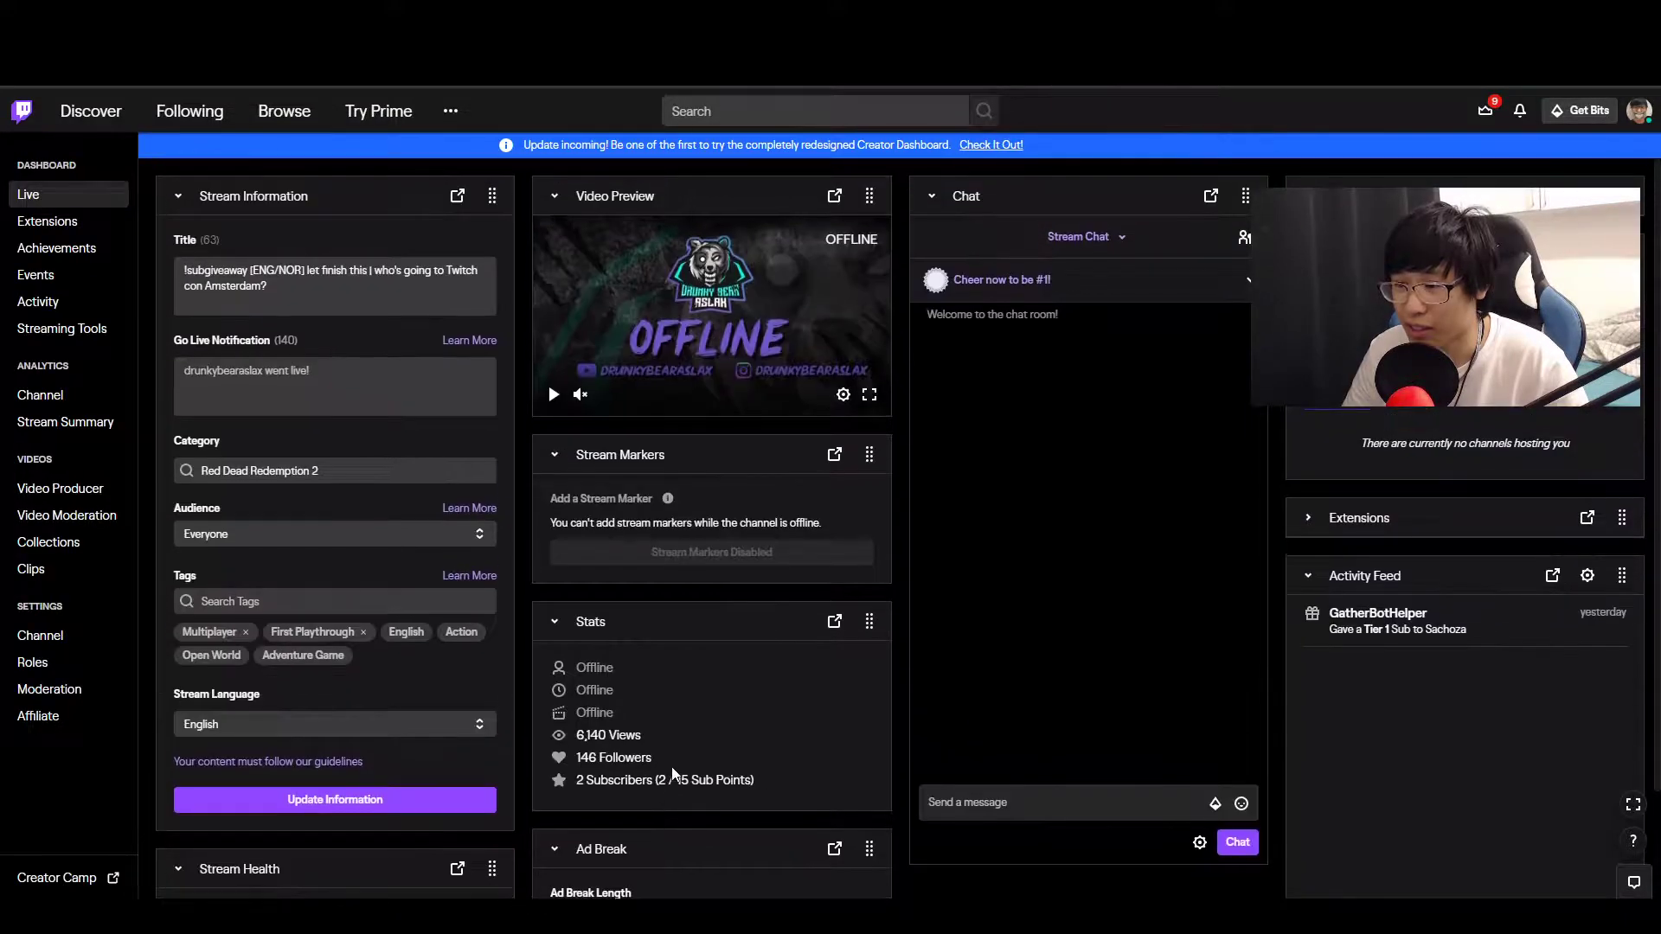
{"action": "left_click", "coordinate": [604, 748]}
{"action": "left_click", "coordinate": [604, 746]}
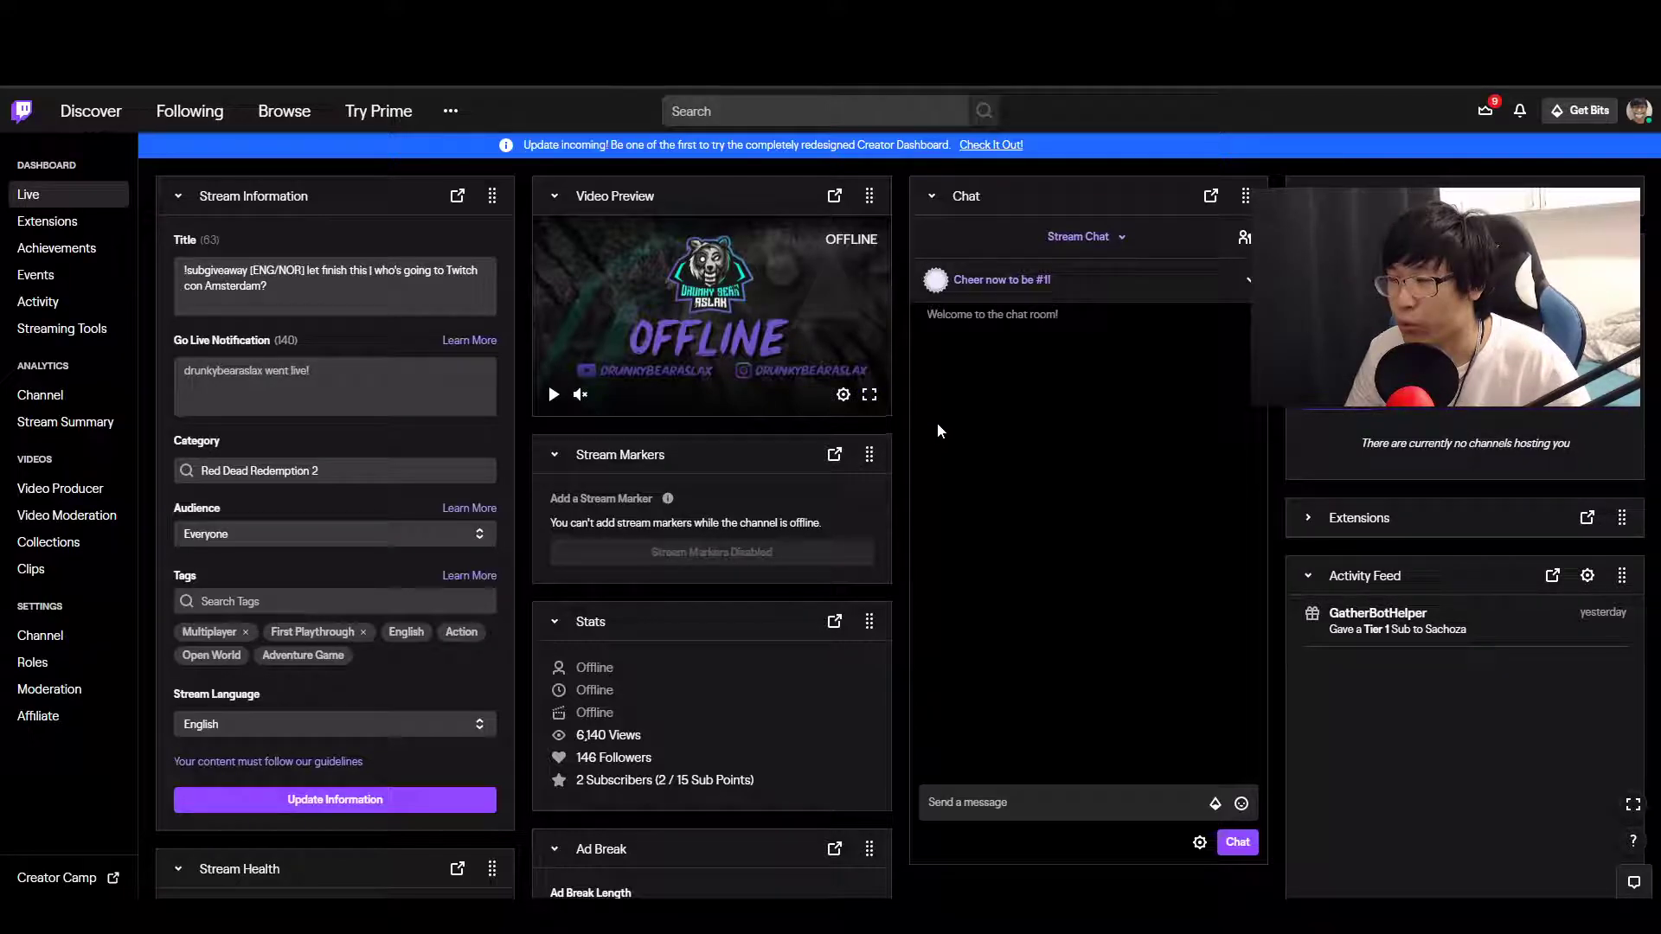
{"action": "scroll", "coordinate": [1101, 434], "scroll_direction": "down", "scroll_amount": 1}
{"action": "scroll", "coordinate": [1116, 461], "scroll_direction": "up", "scroll_amount": 1}
{"action": "scroll", "coordinate": [1082, 480], "scroll_direction": "down", "scroll_amount": 2}
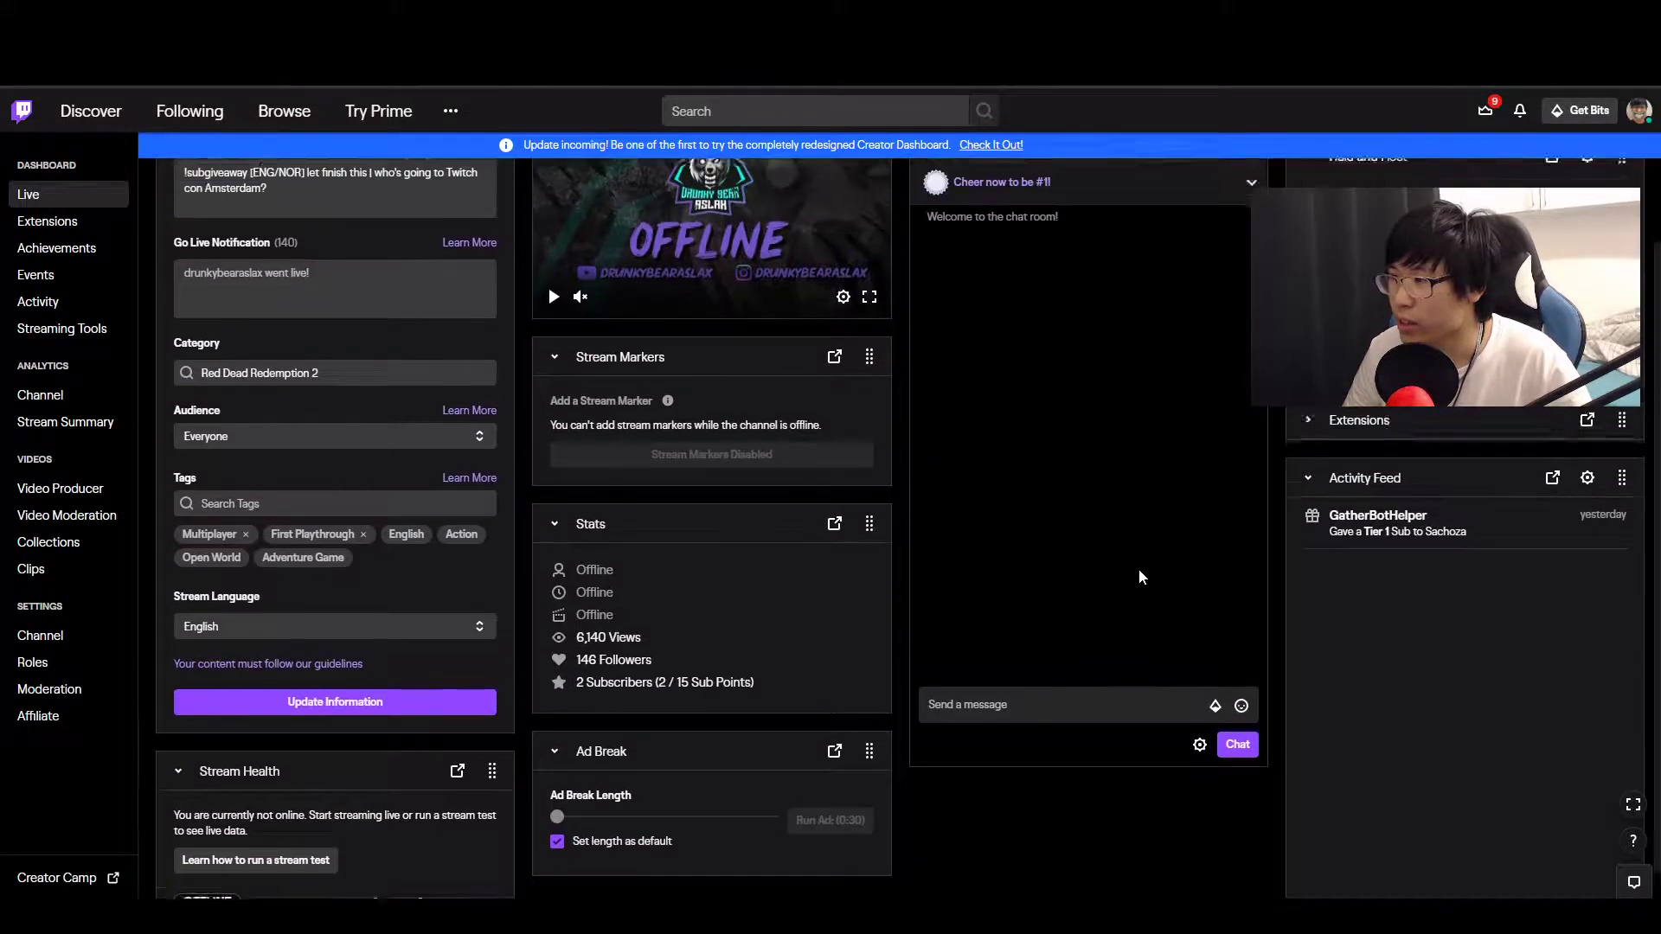
{"action": "scroll", "coordinate": [1140, 577], "scroll_direction": "up", "scroll_amount": 2}
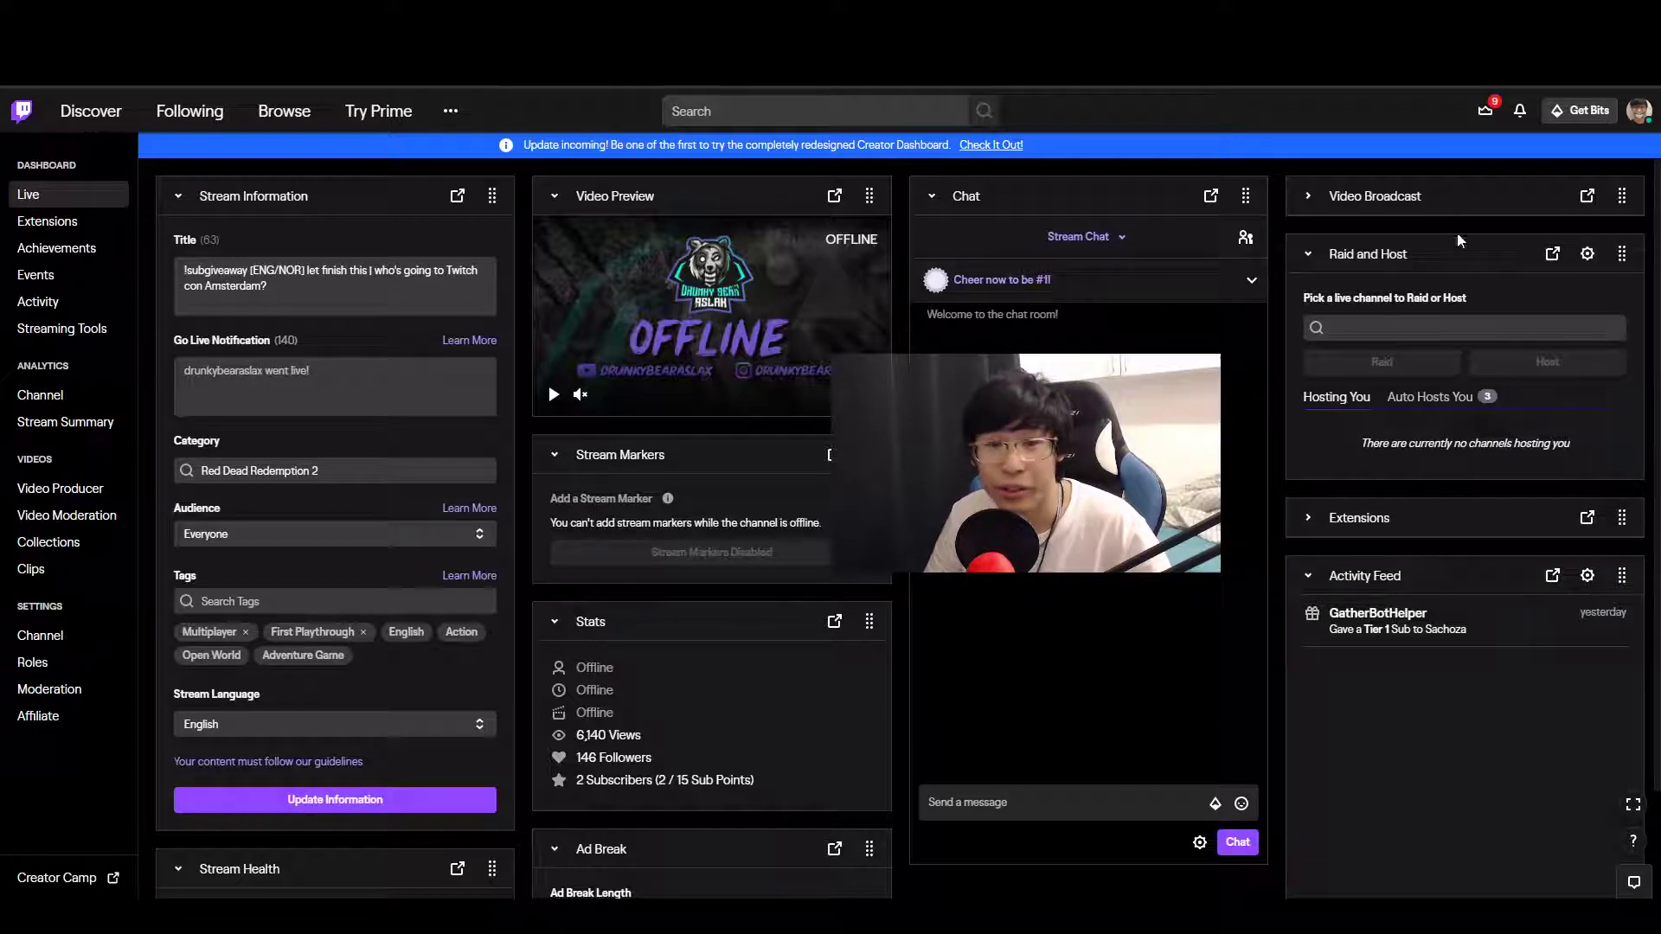
- Remove the three unavailable videos from the rerun queue in Video Broadcast and collapse that section
{"action": "left_click", "coordinate": [1319, 203]}
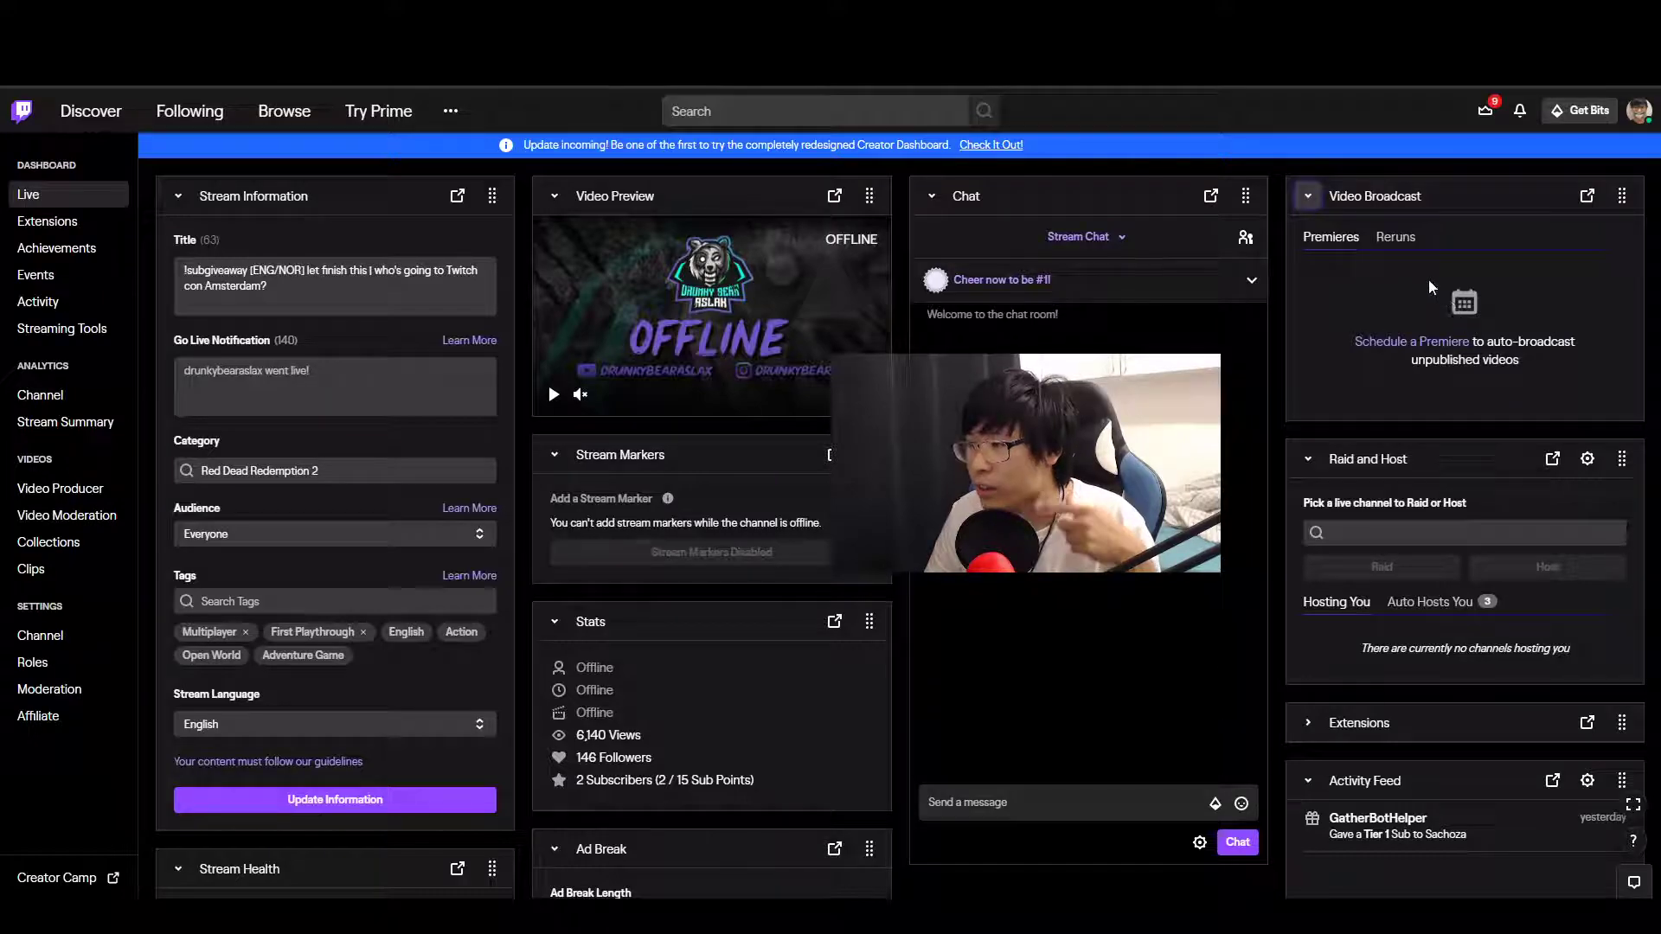
{"action": "left_click", "coordinate": [1389, 239]}
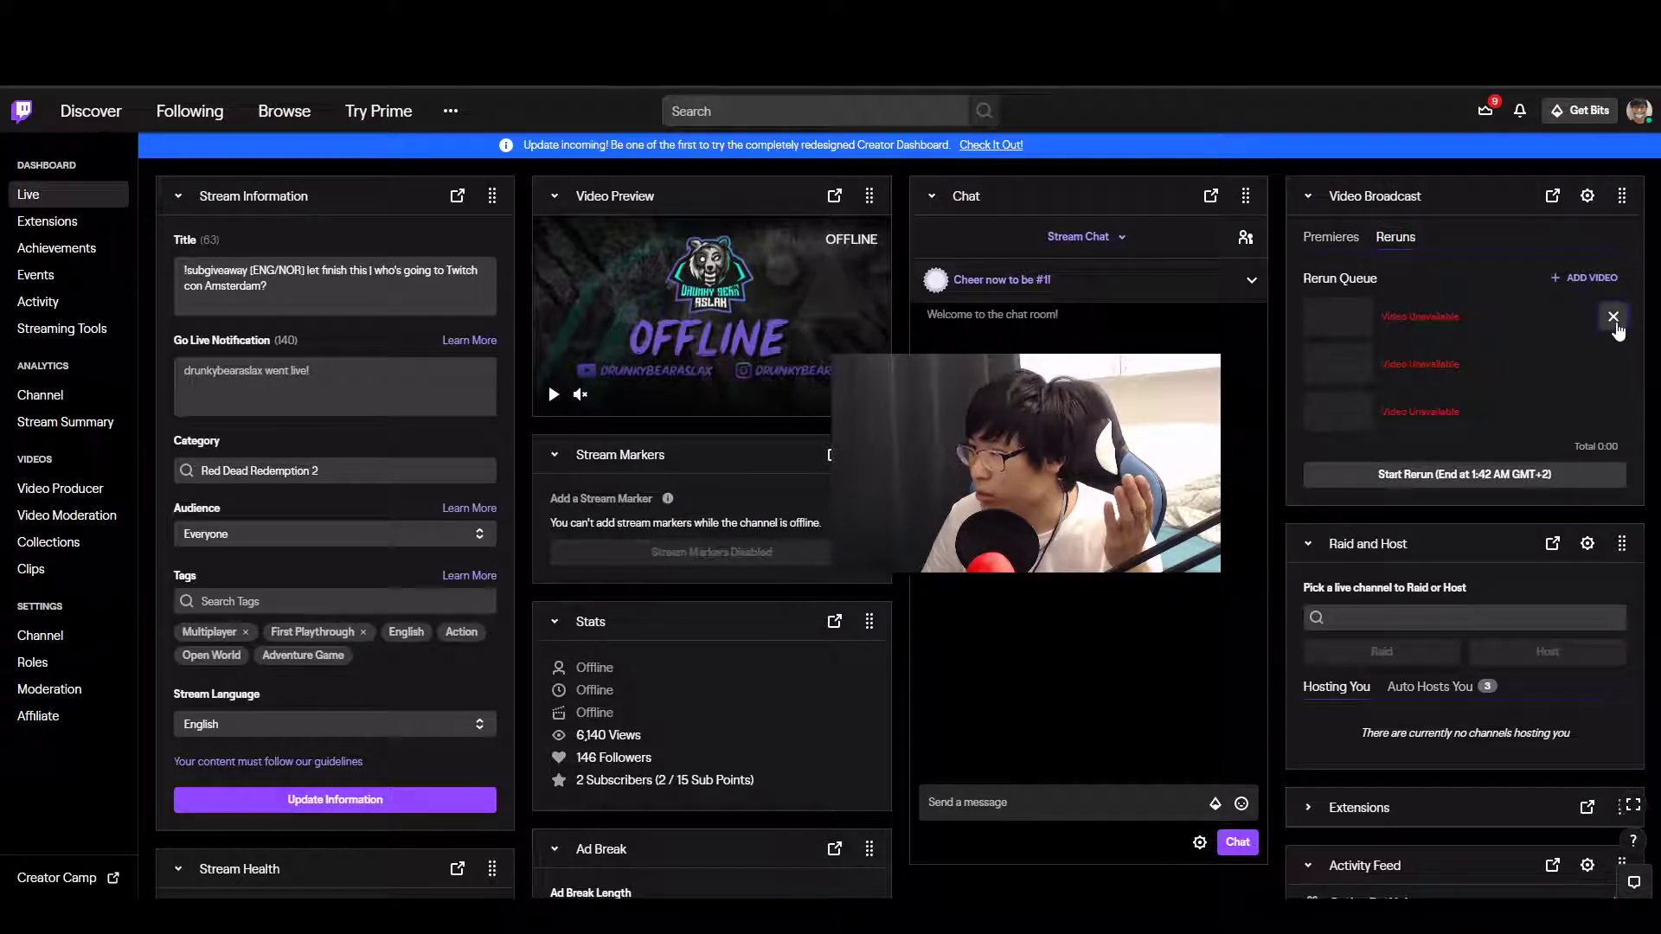
{"action": "left_click", "coordinate": [1613, 320]}
{"action": "left_click", "coordinate": [1614, 319]}
{"action": "left_click", "coordinate": [1613, 318]}
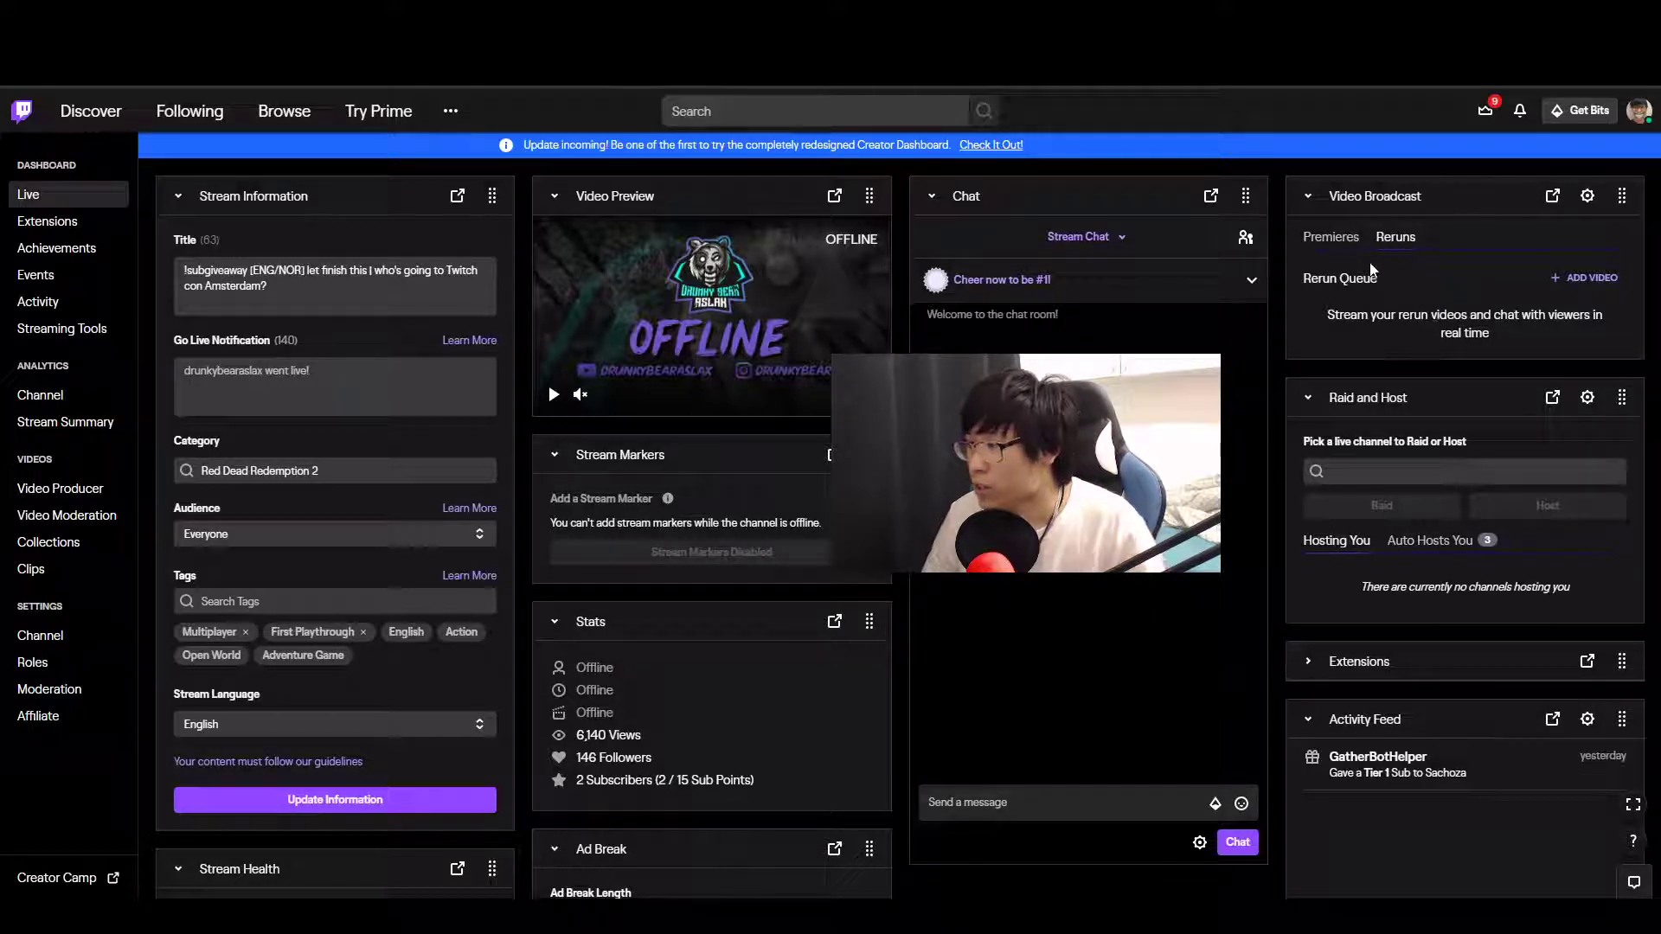
{"action": "left_click", "coordinate": [1330, 236]}
{"action": "left_click", "coordinate": [1308, 196]}
{"action": "scroll", "coordinate": [1406, 304], "scroll_direction": "down", "scroll_amount": 2}
{"action": "scroll", "coordinate": [1407, 305], "scroll_direction": "up", "scroll_amount": 2}
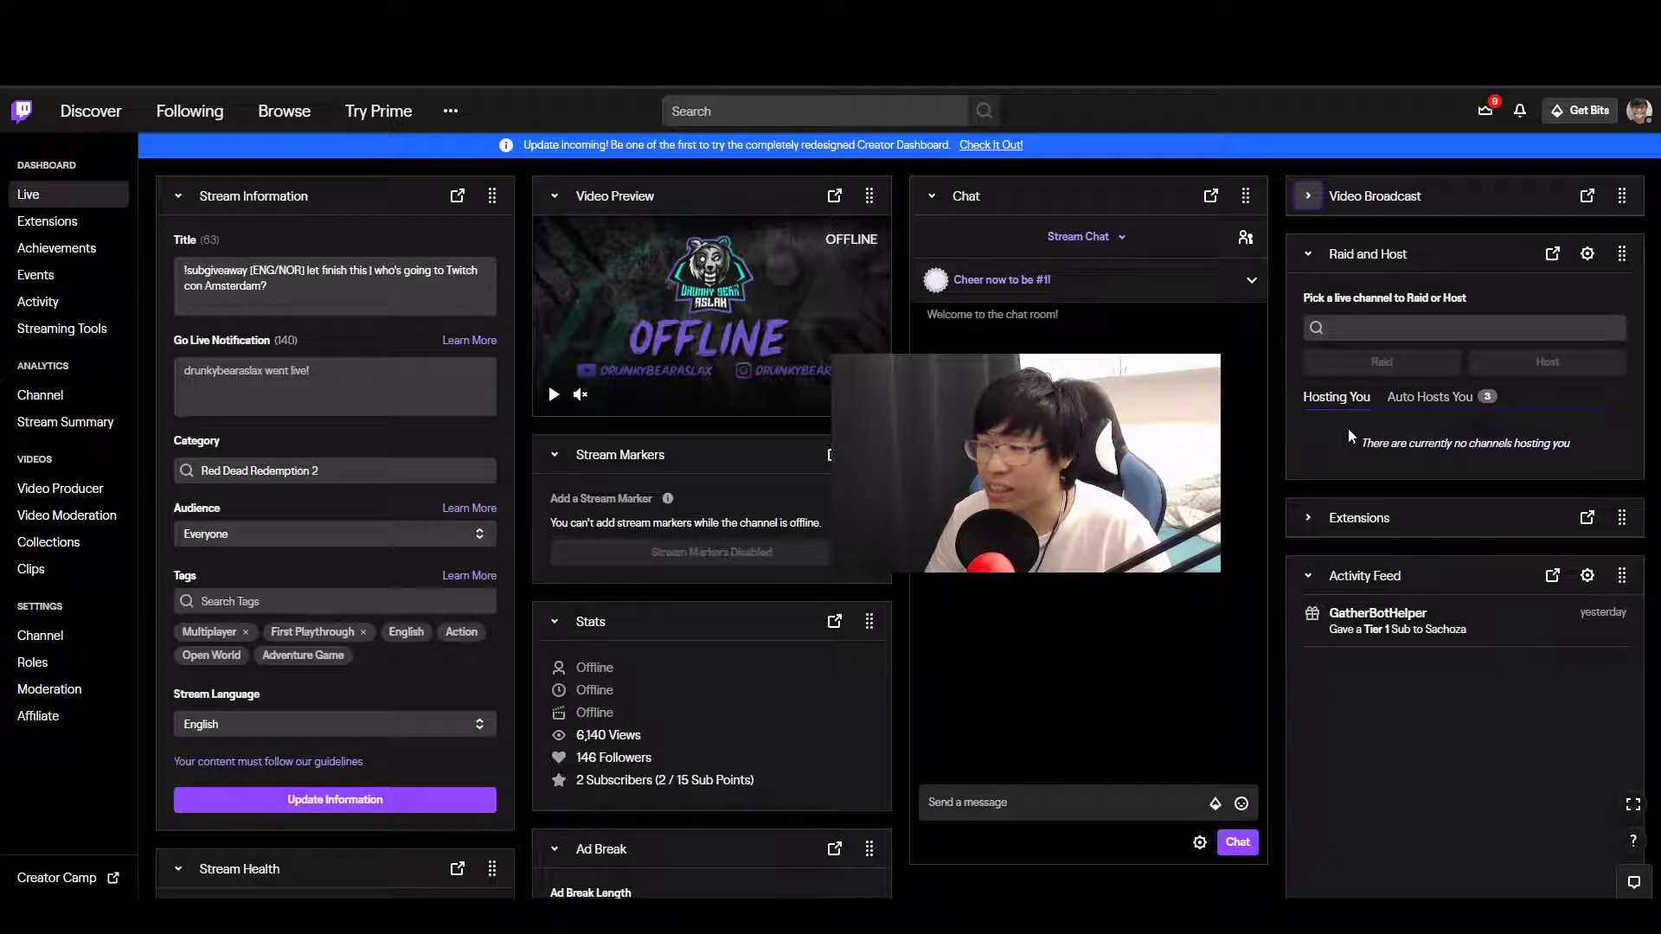
- Review the auto-hosting channels in Raid and Host and the Prime Subscription and Loot Reminder details in Extensions
{"action": "left_click", "coordinate": [1443, 412]}
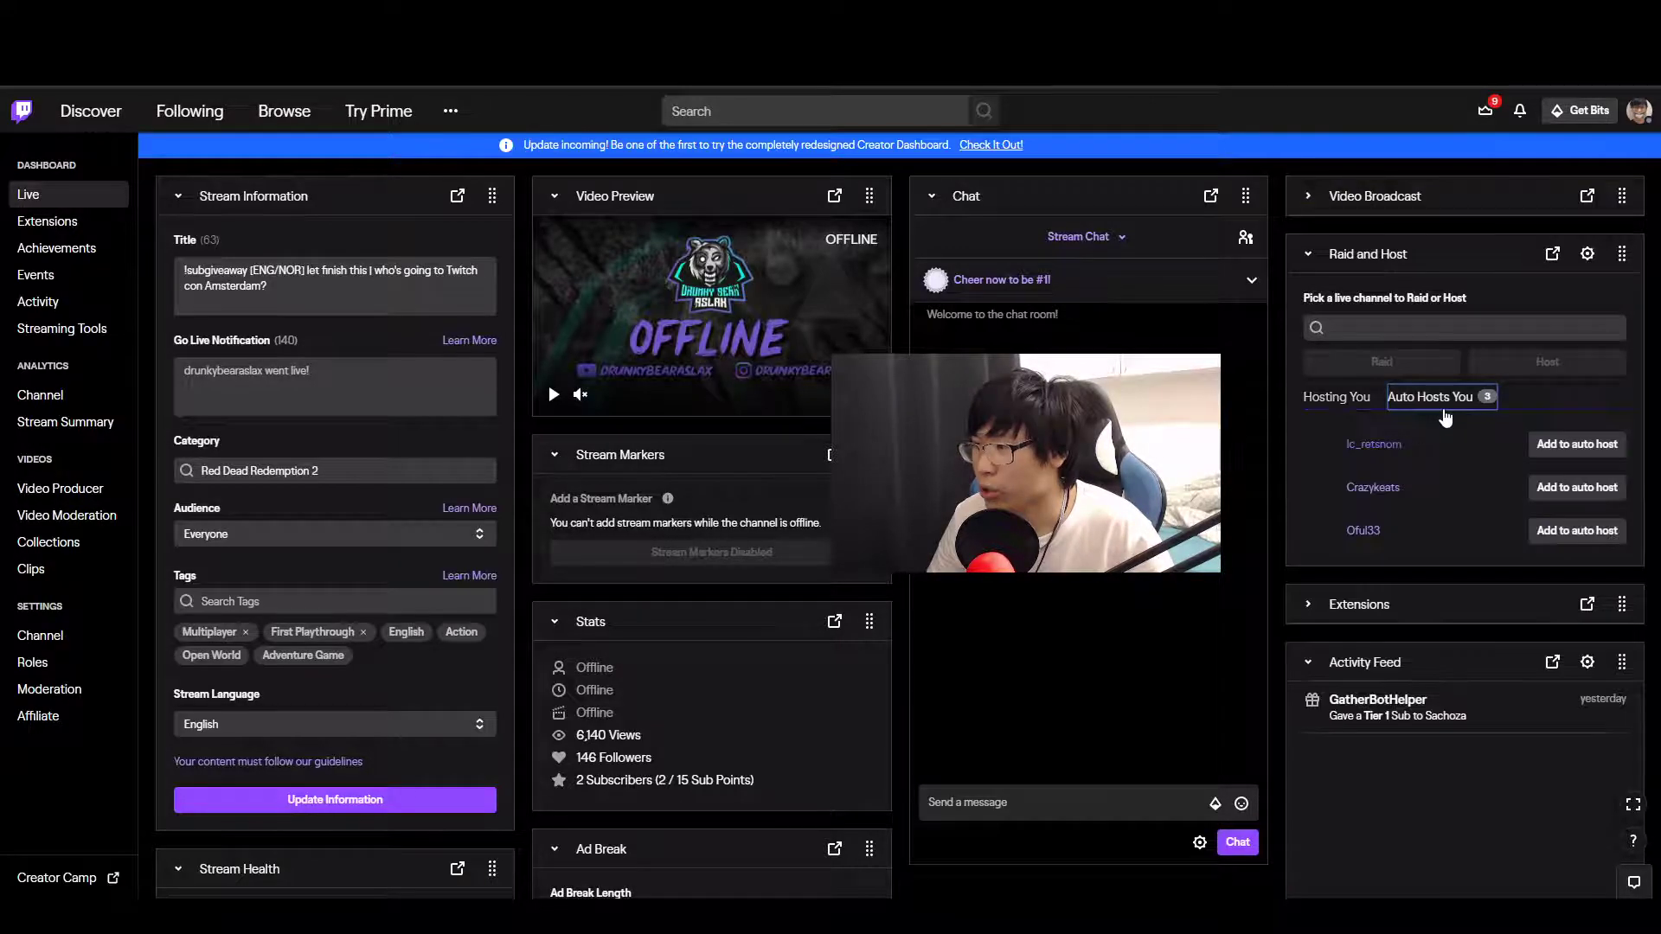
{"action": "left_click", "coordinate": [1350, 411]}
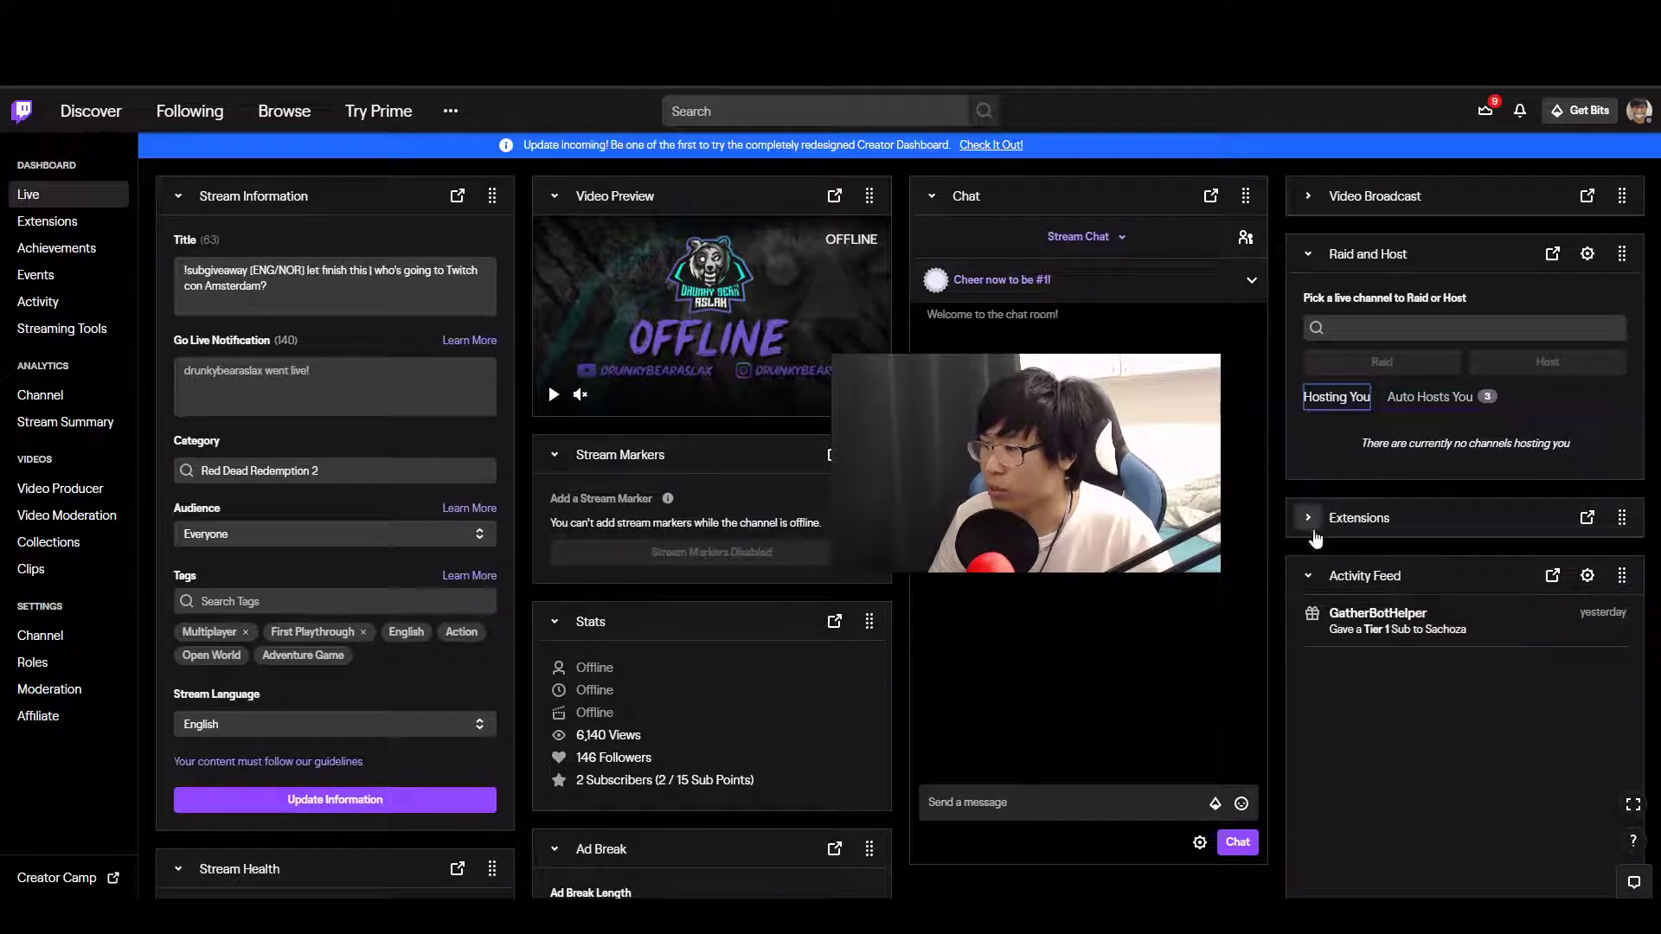
{"action": "scroll", "coordinate": [1337, 506], "scroll_direction": "down", "scroll_amount": 1}
{"action": "left_click", "coordinate": [1315, 444]}
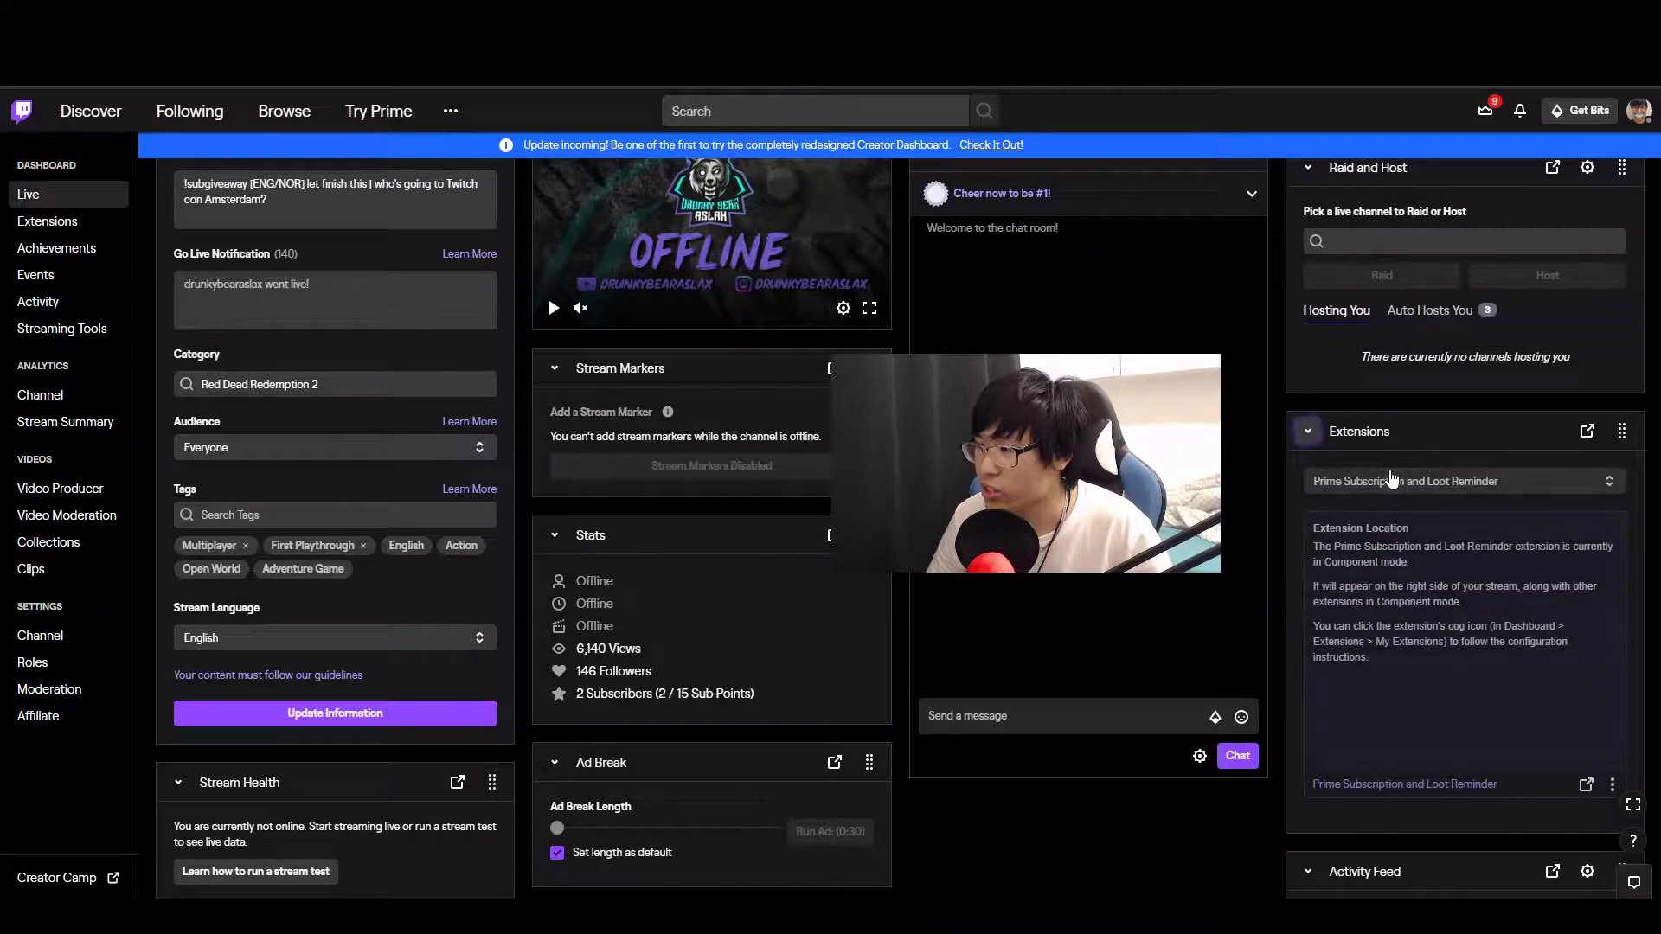
{"action": "scroll", "coordinate": [1389, 470], "scroll_direction": "down", "scroll_amount": 1}
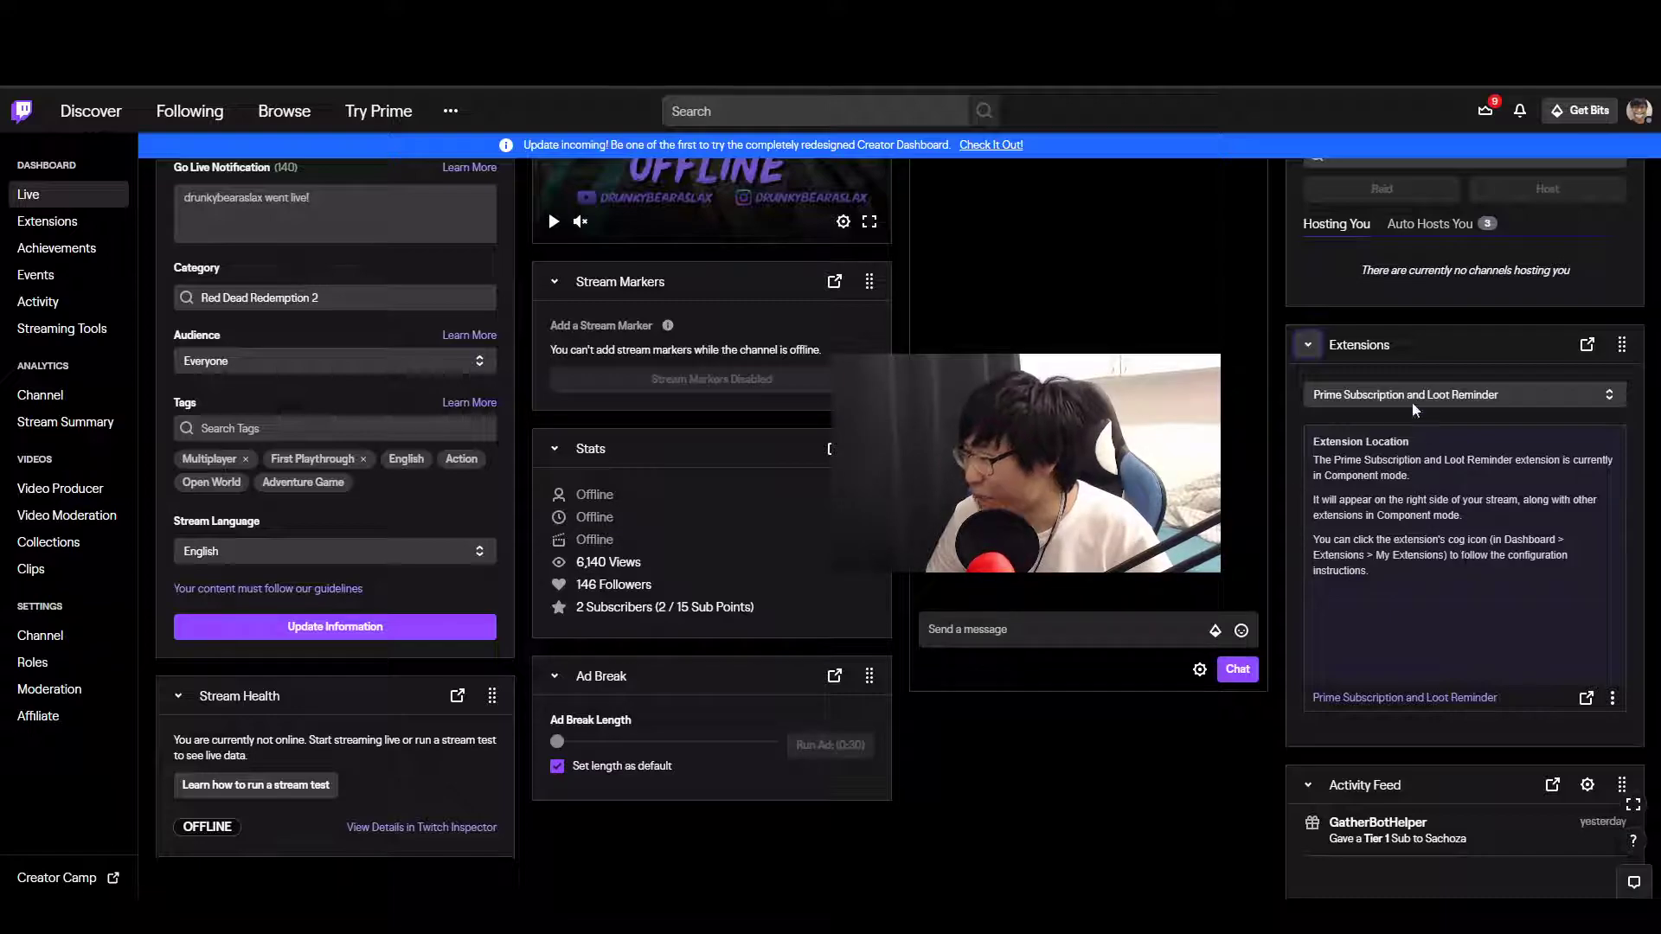
{"action": "left_click", "coordinate": [1548, 400]}
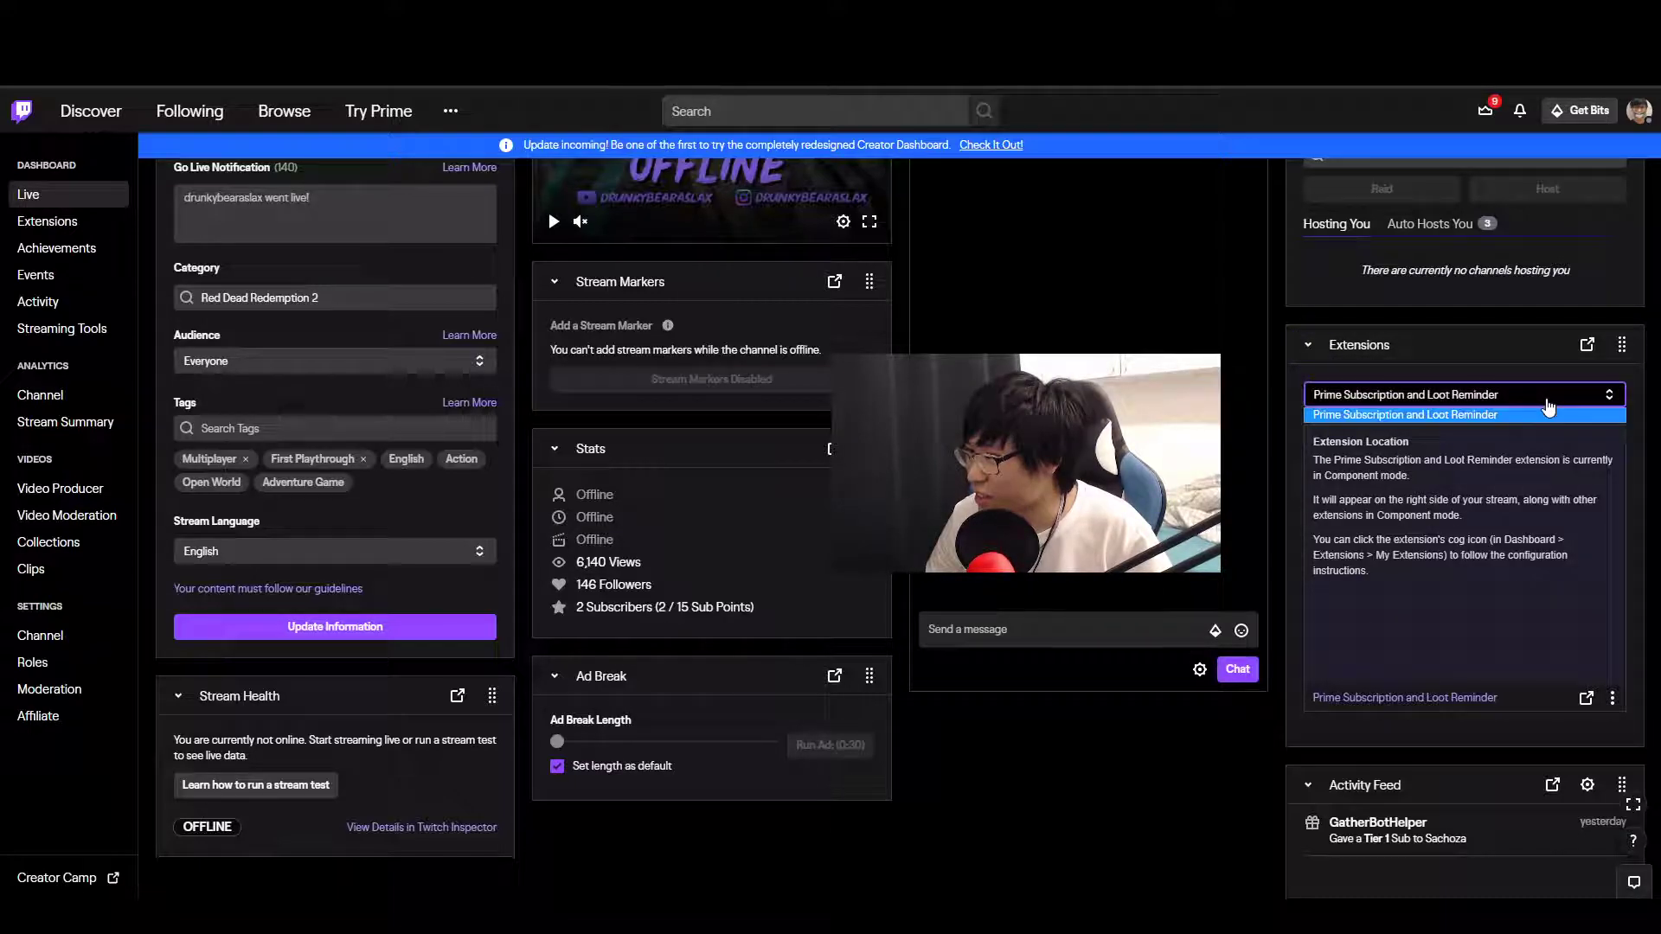
{"action": "left_click", "coordinate": [1523, 416]}
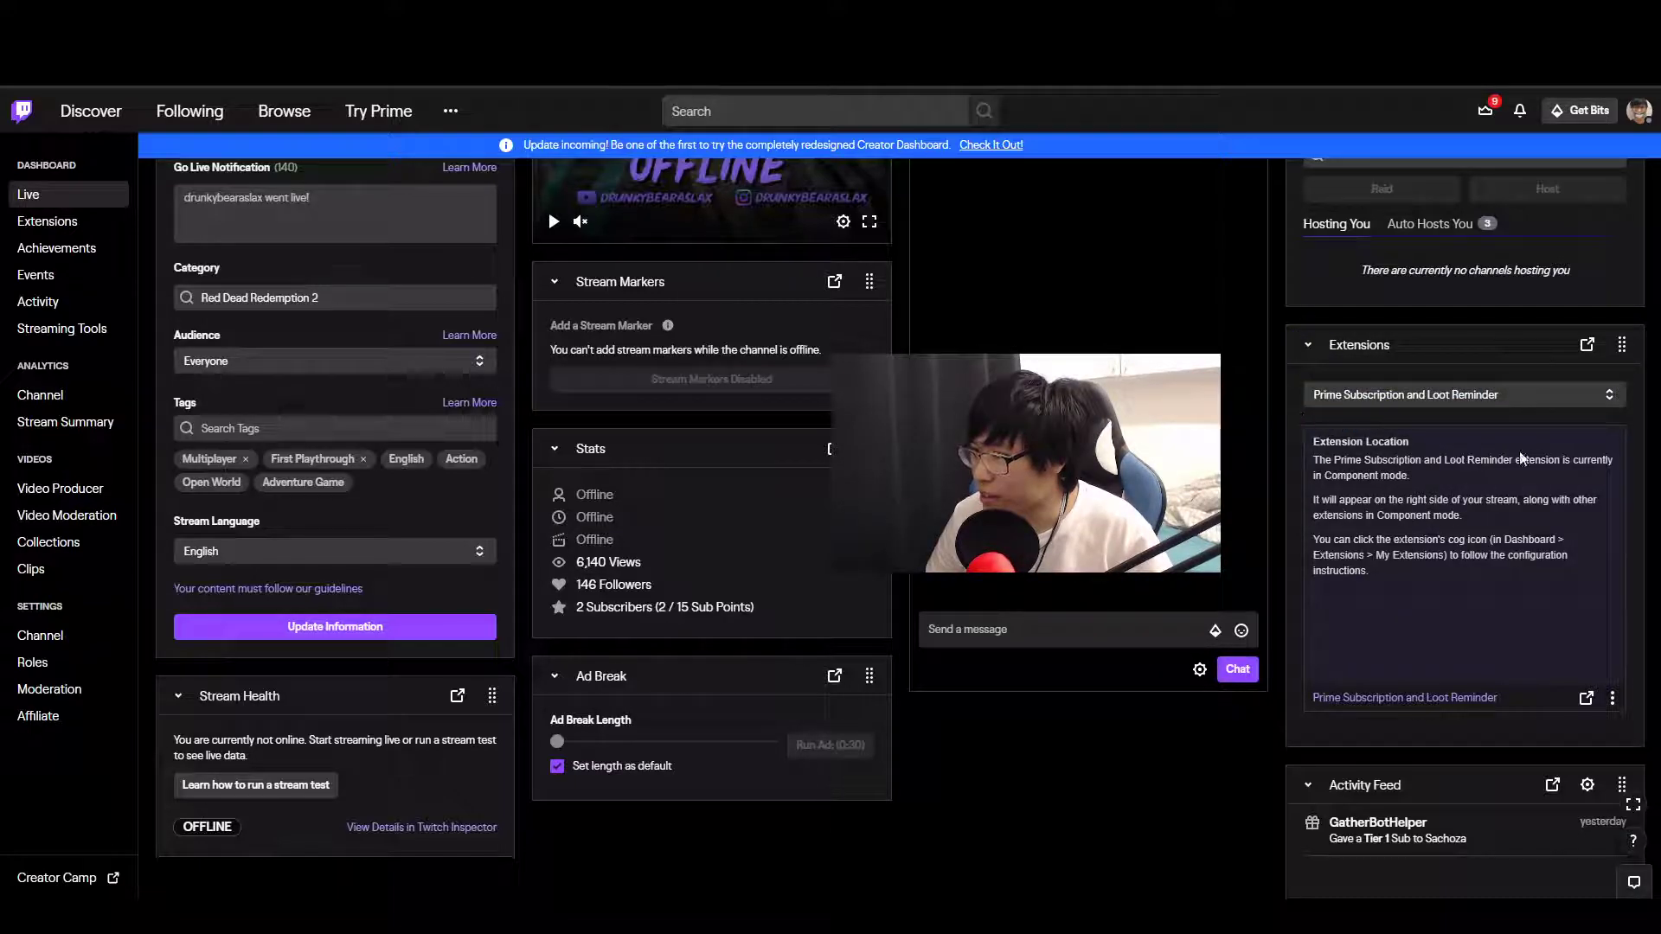
{"action": "left_click", "coordinate": [1308, 345]}
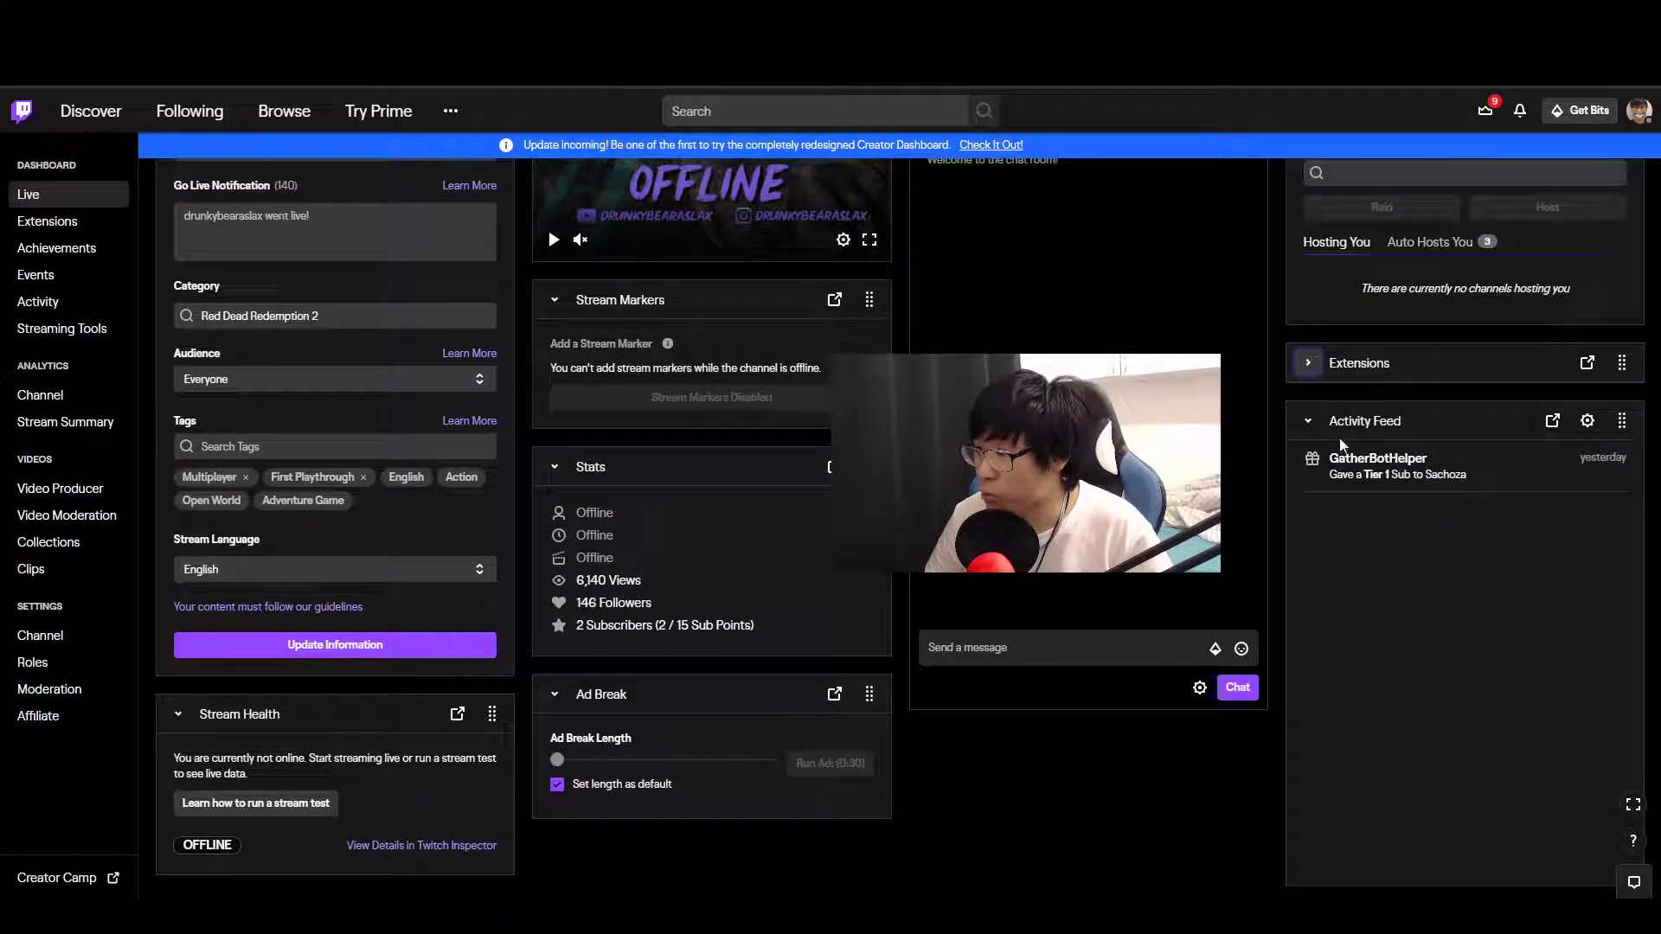
{"action": "scroll", "coordinate": [1466, 574], "scroll_direction": "up", "scroll_amount": 1}
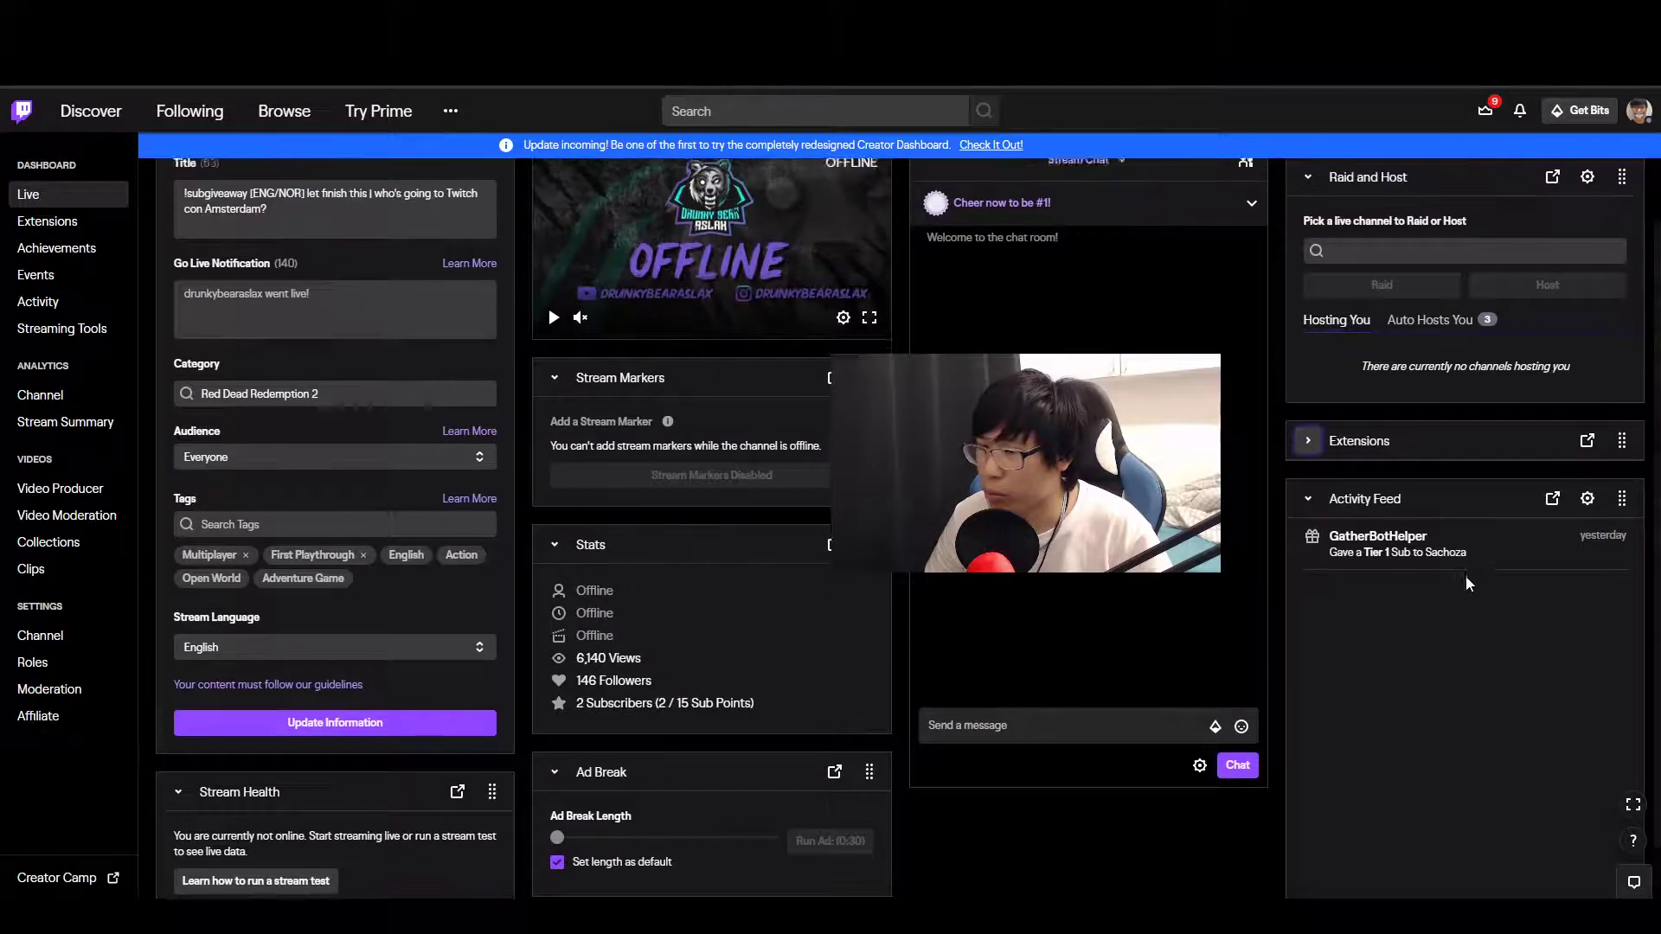
{"action": "scroll", "coordinate": [1465, 684], "scroll_direction": "up", "scroll_amount": 1}
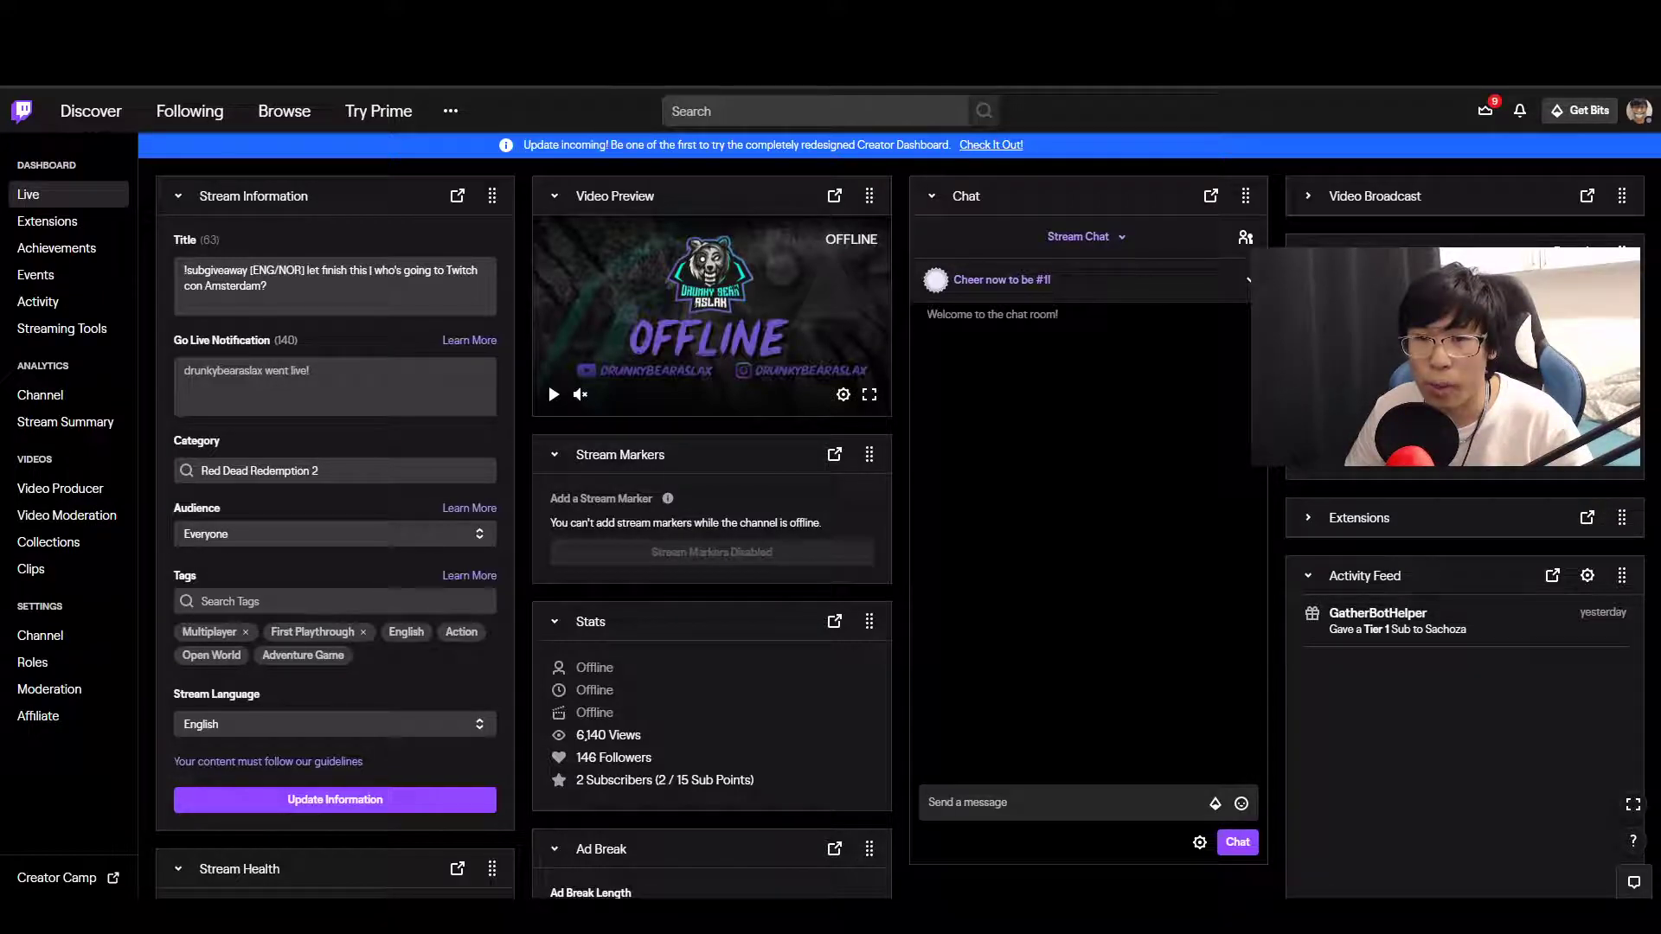
- Open the Stream Manager of the redesigned Creator Dashboard and make the Activity Feed taller by shrinking My Chat
{"action": "left_click", "coordinate": [994, 146]}
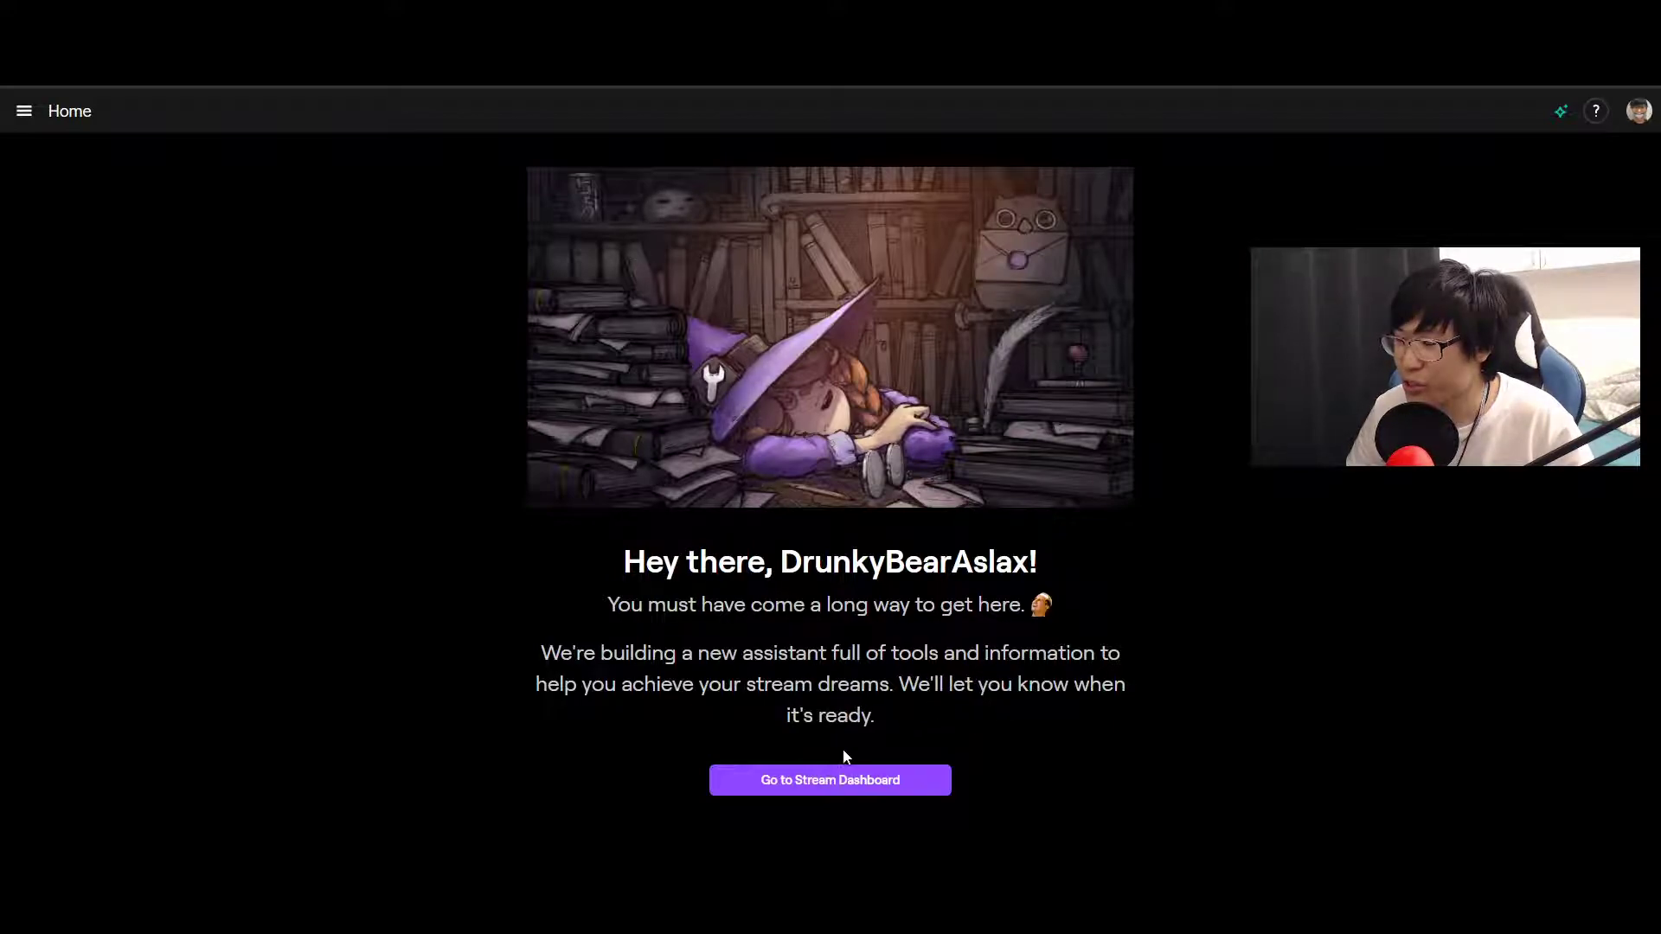
{"action": "left_click", "coordinate": [844, 796]}
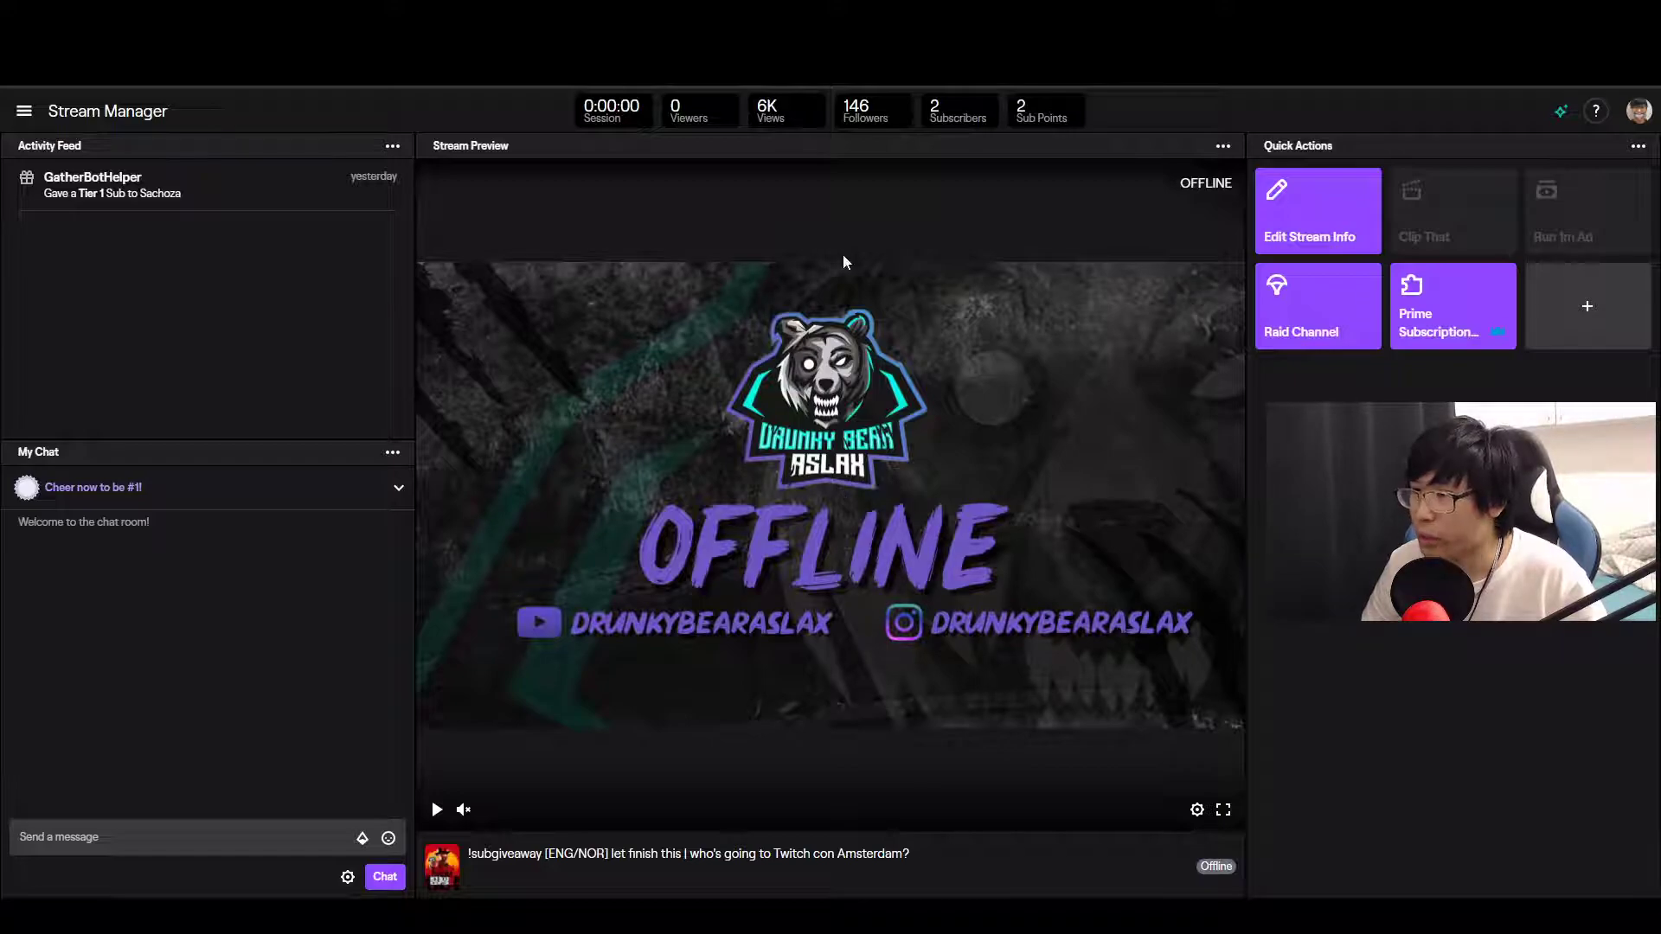
{"action": "left_click_drag", "start_coordinate": [202, 152], "coordinate": [250, 199]}
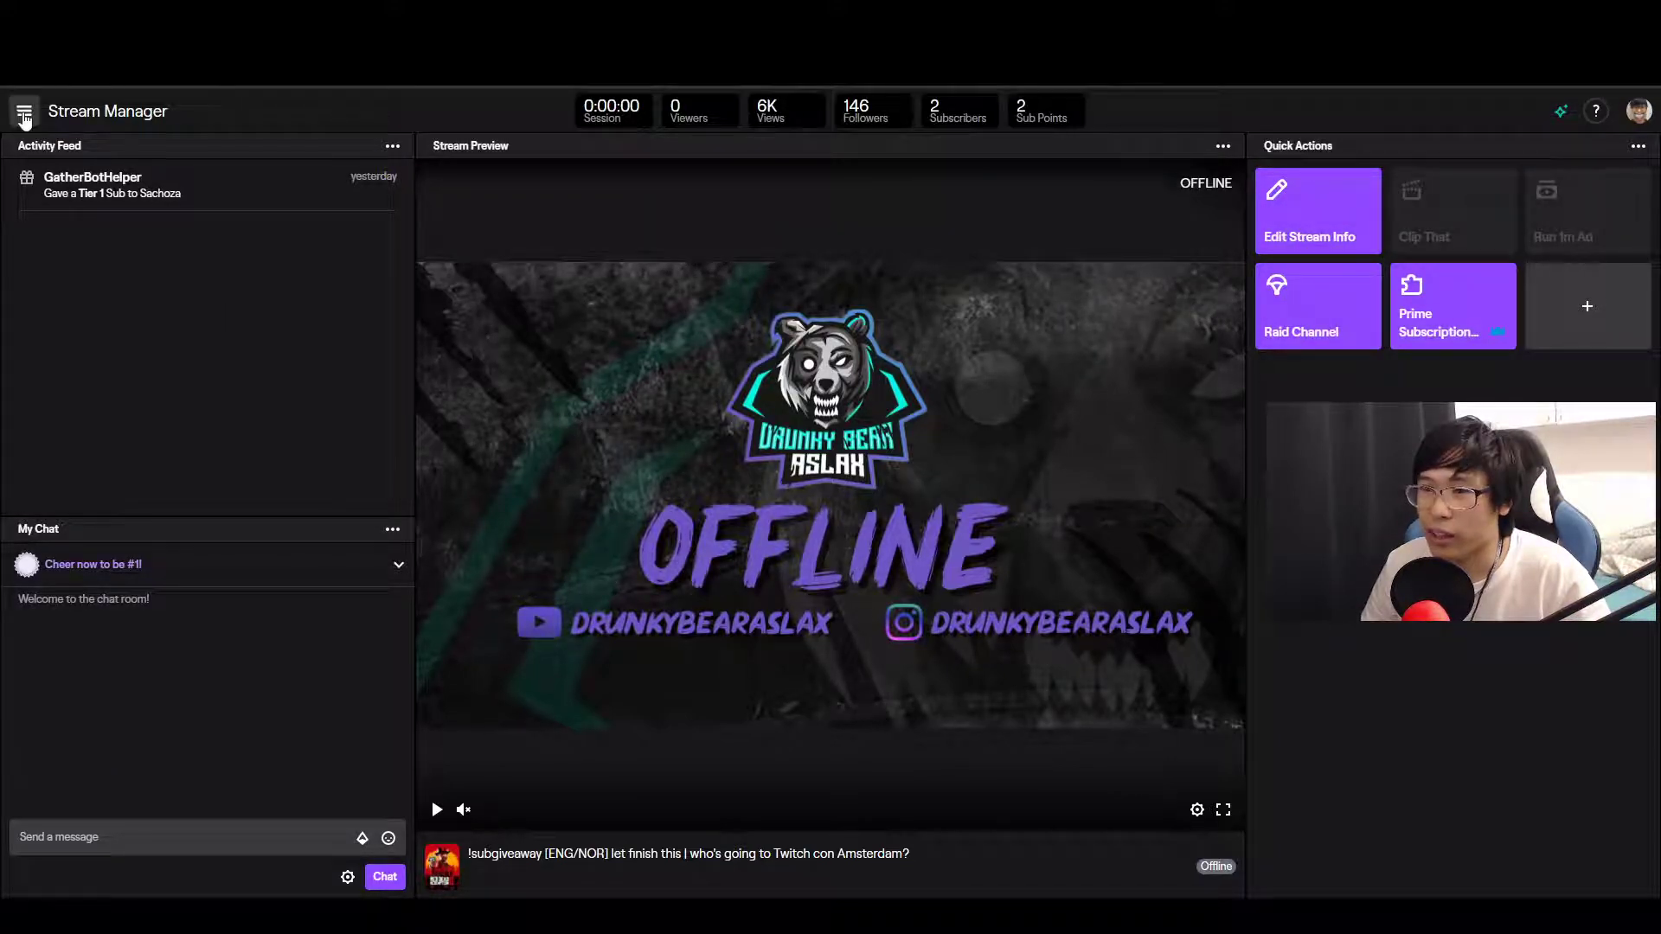
{"action": "left_click", "coordinate": [23, 113]}
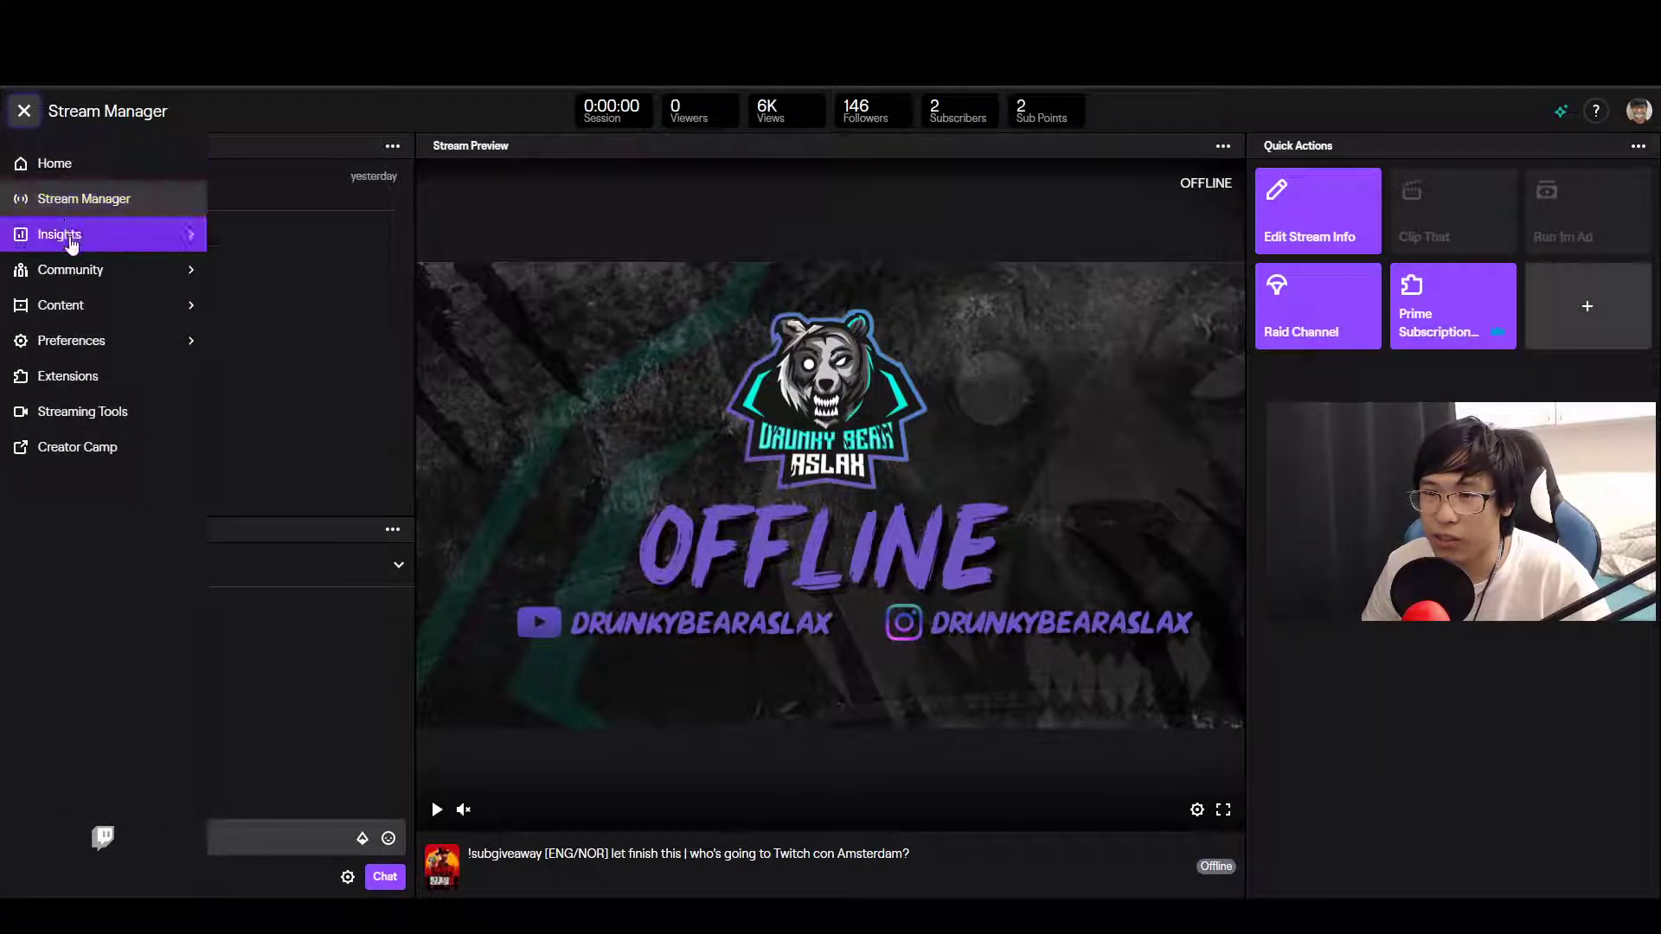
{"action": "left_click", "coordinate": [71, 237]}
{"action": "left_click", "coordinate": [78, 235]}
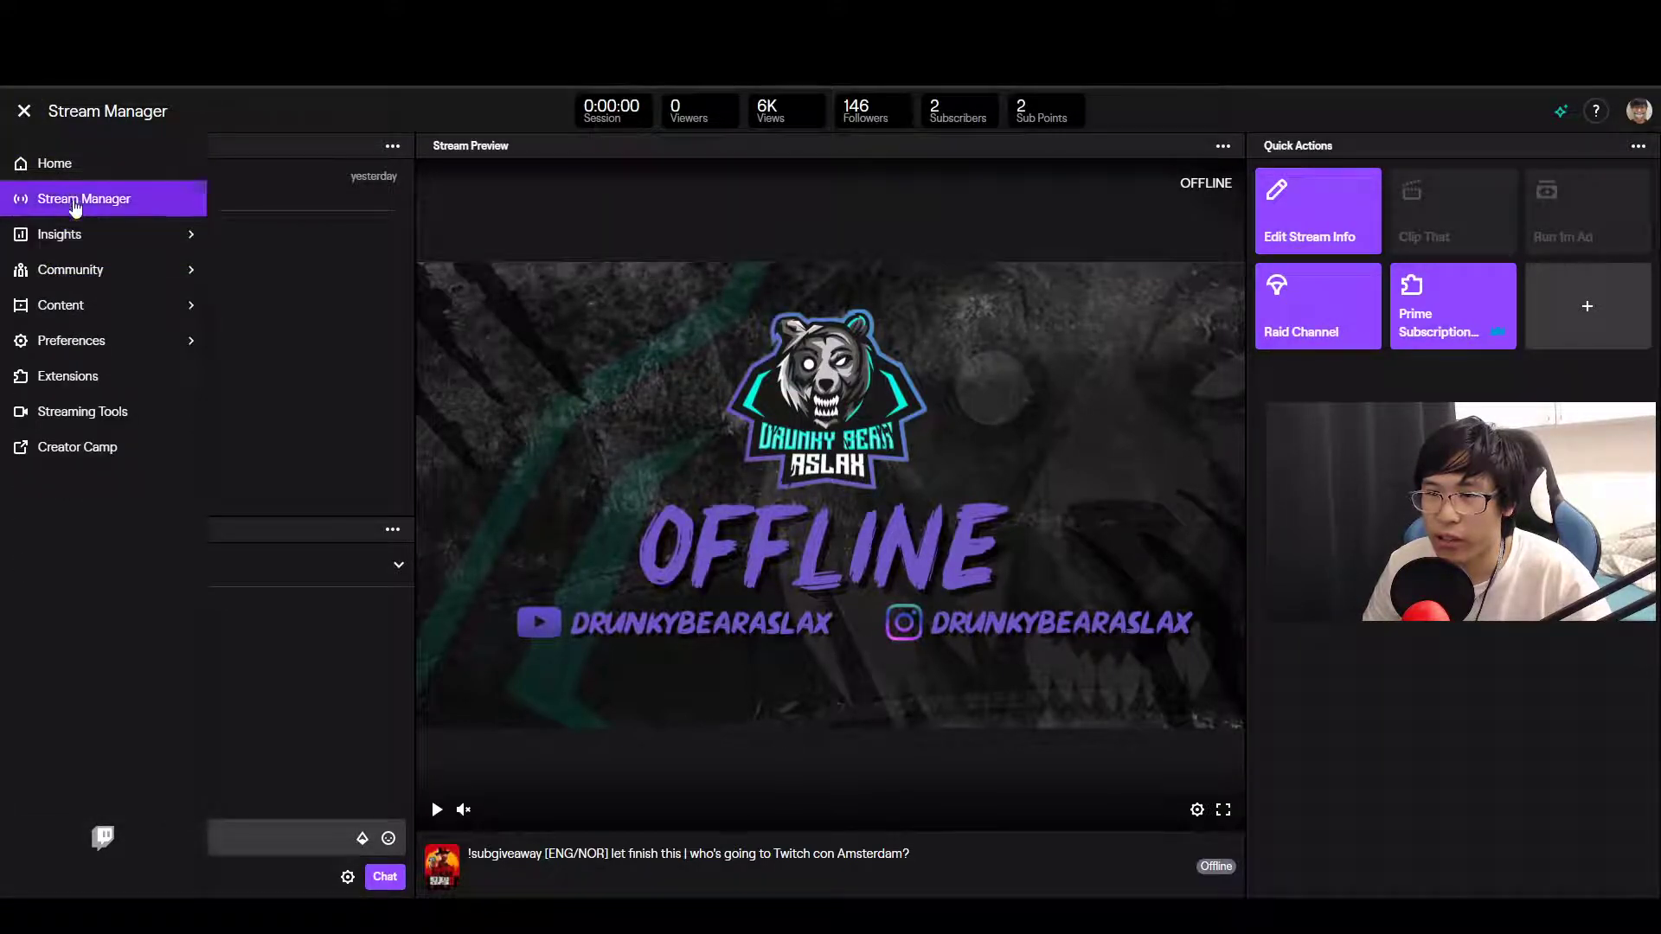
{"action": "left_click", "coordinate": [23, 111]}
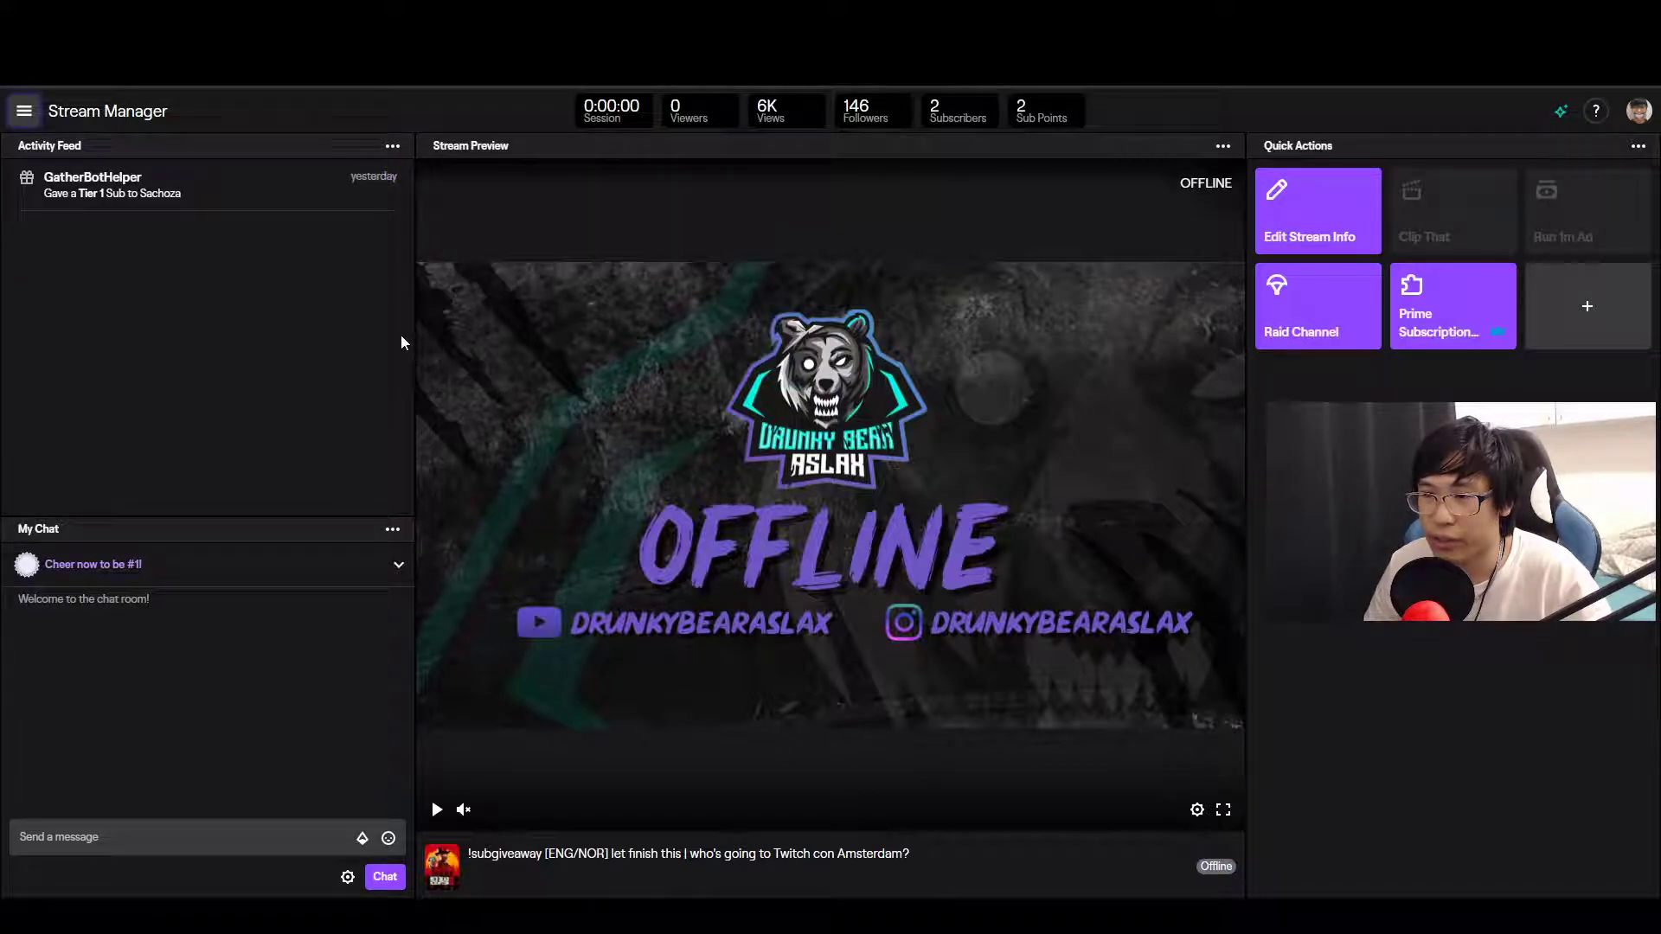
- Widen the Stream Preview in both directions and move My Chat into its own column beside Quick Actions
{"action": "left_click_drag", "start_coordinate": [288, 333], "coordinate": [78, 315]}
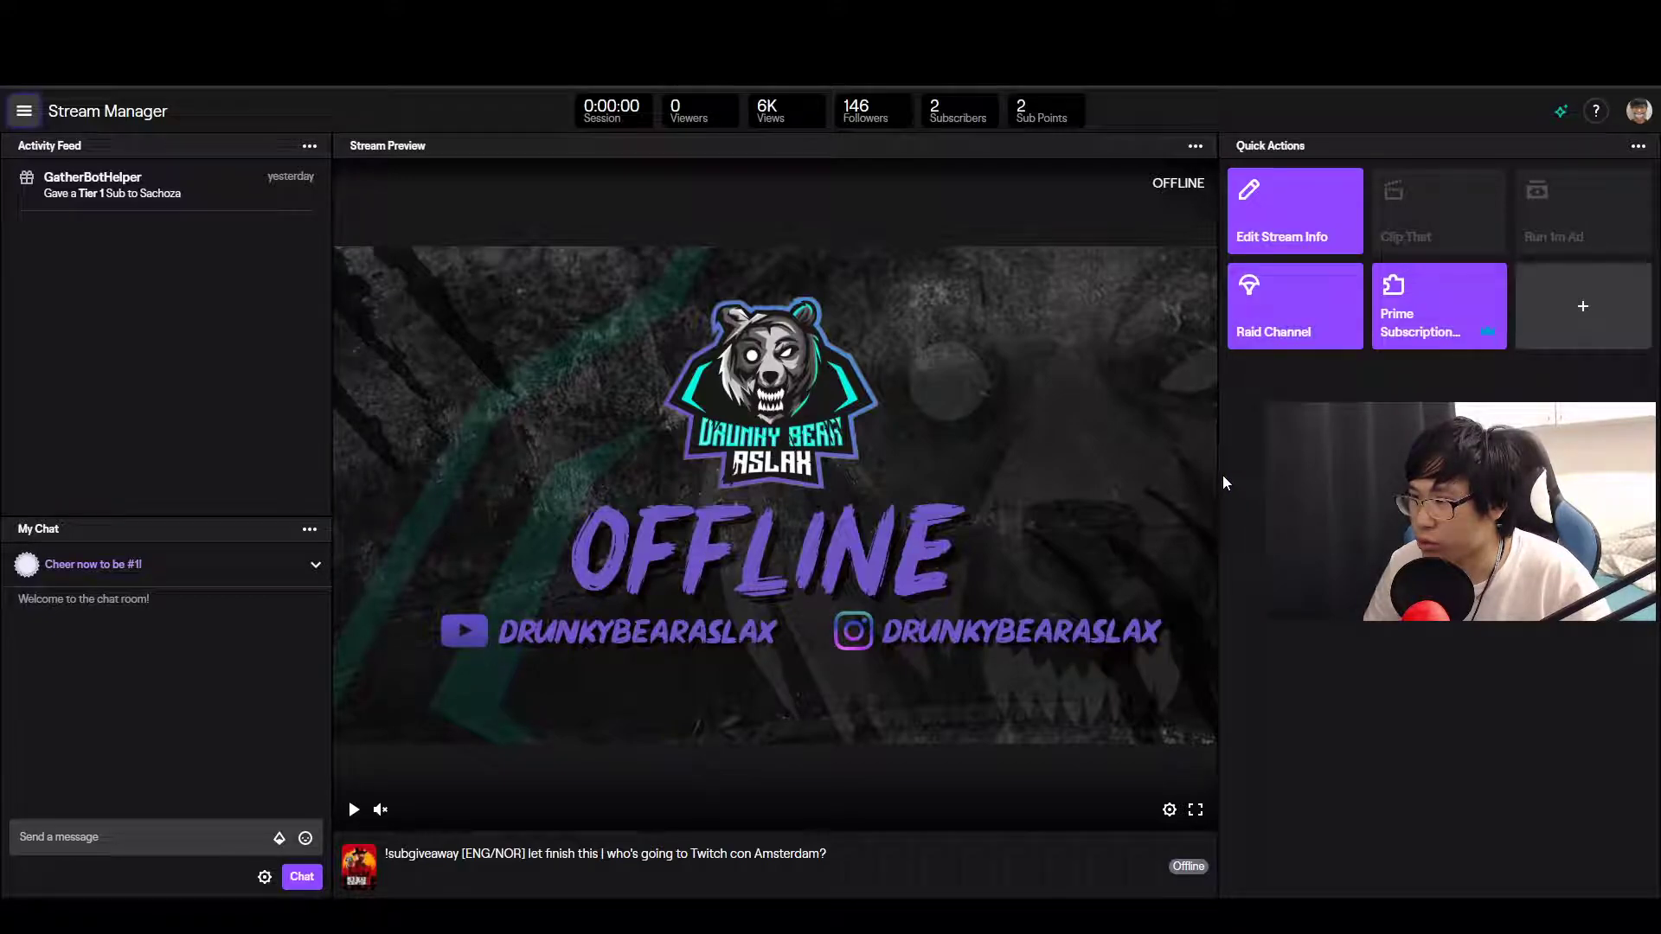
{"action": "left_click_drag", "start_coordinate": [1217, 470], "coordinate": [1395, 470]}
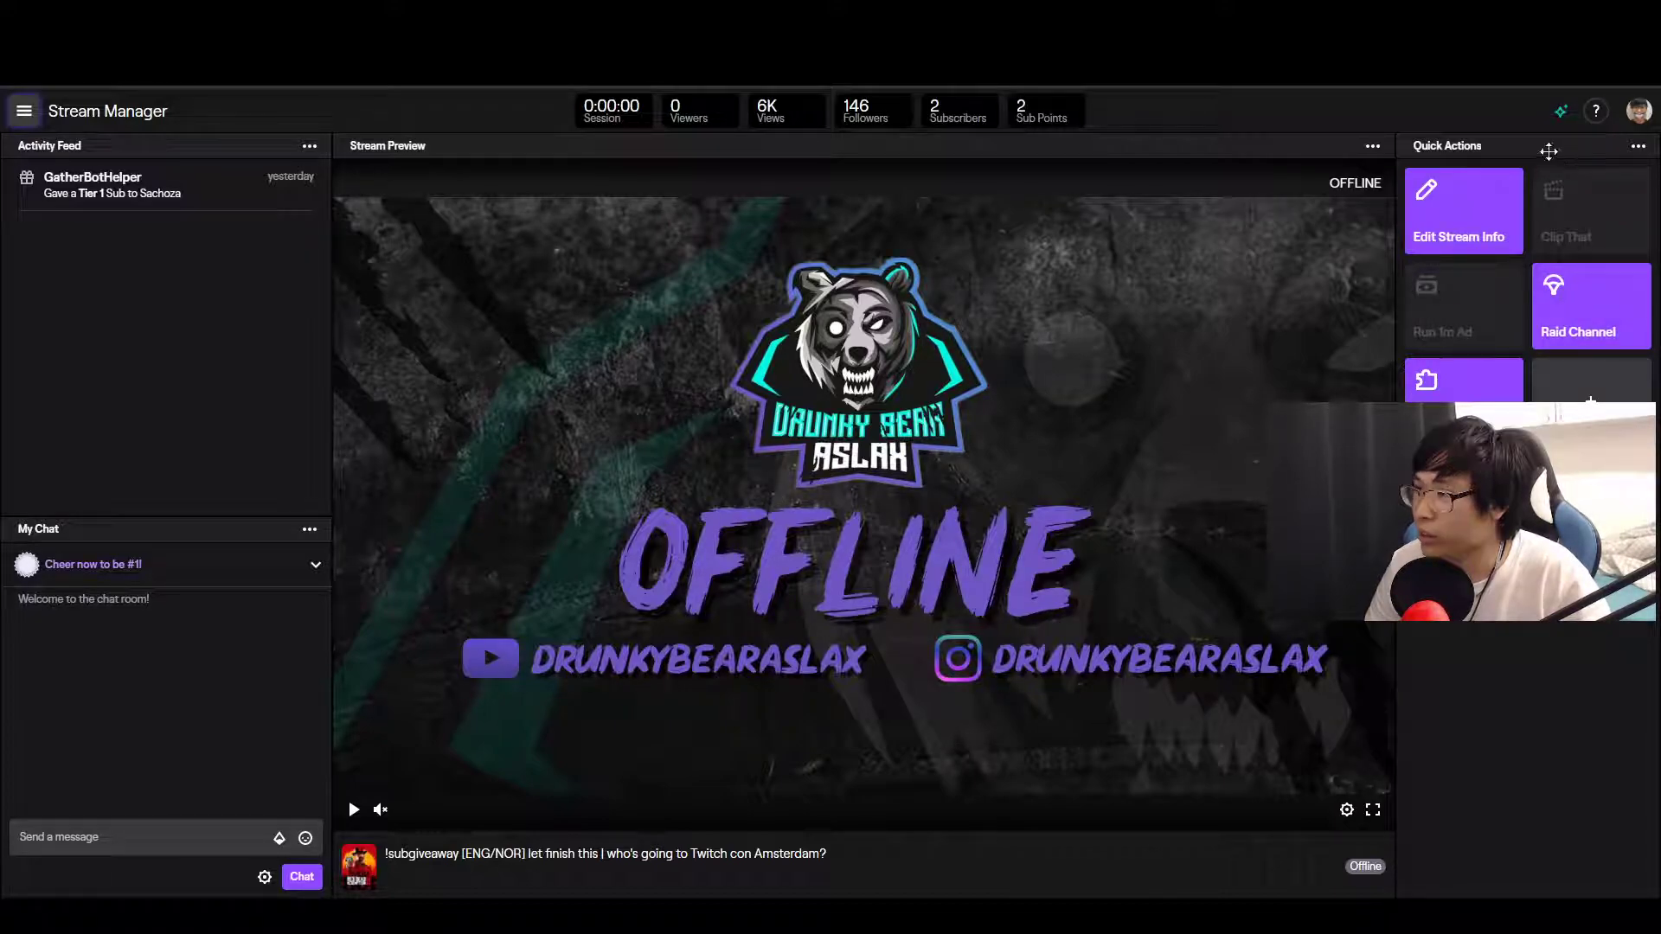
{"action": "left_click_drag", "start_coordinate": [229, 525], "coordinate": [1540, 391]}
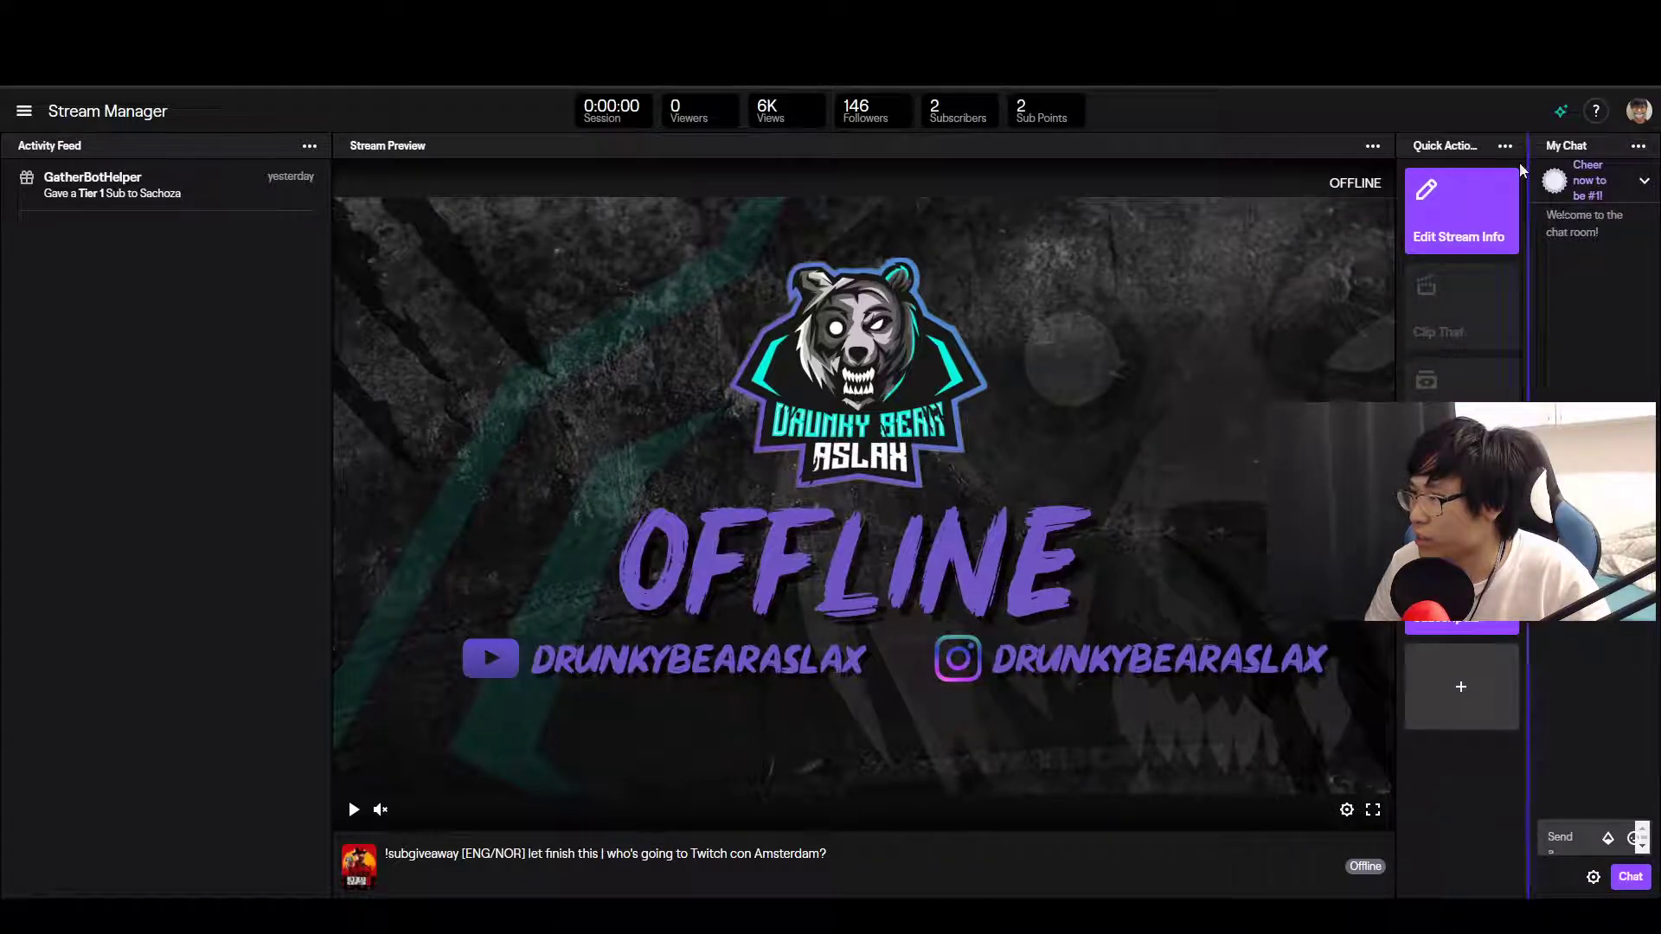